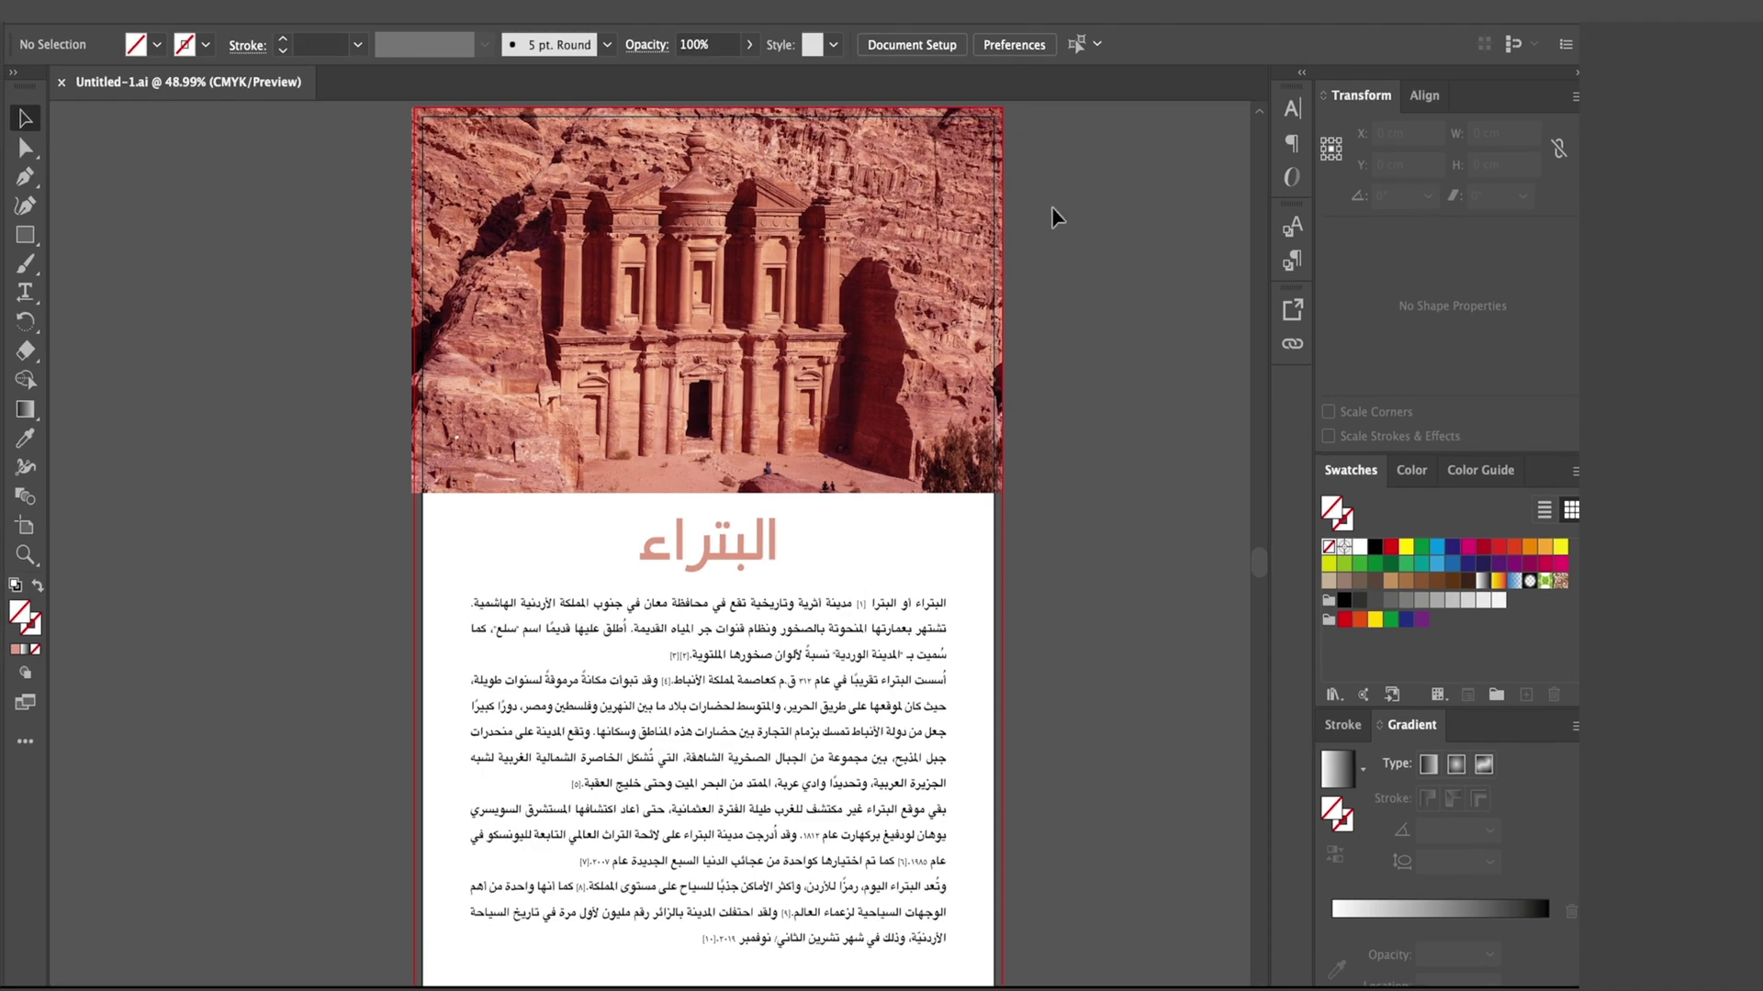
# Step: Select the Arabic body text frame together with the pink Arabic title البتراء
pyautogui.click(829, 310)
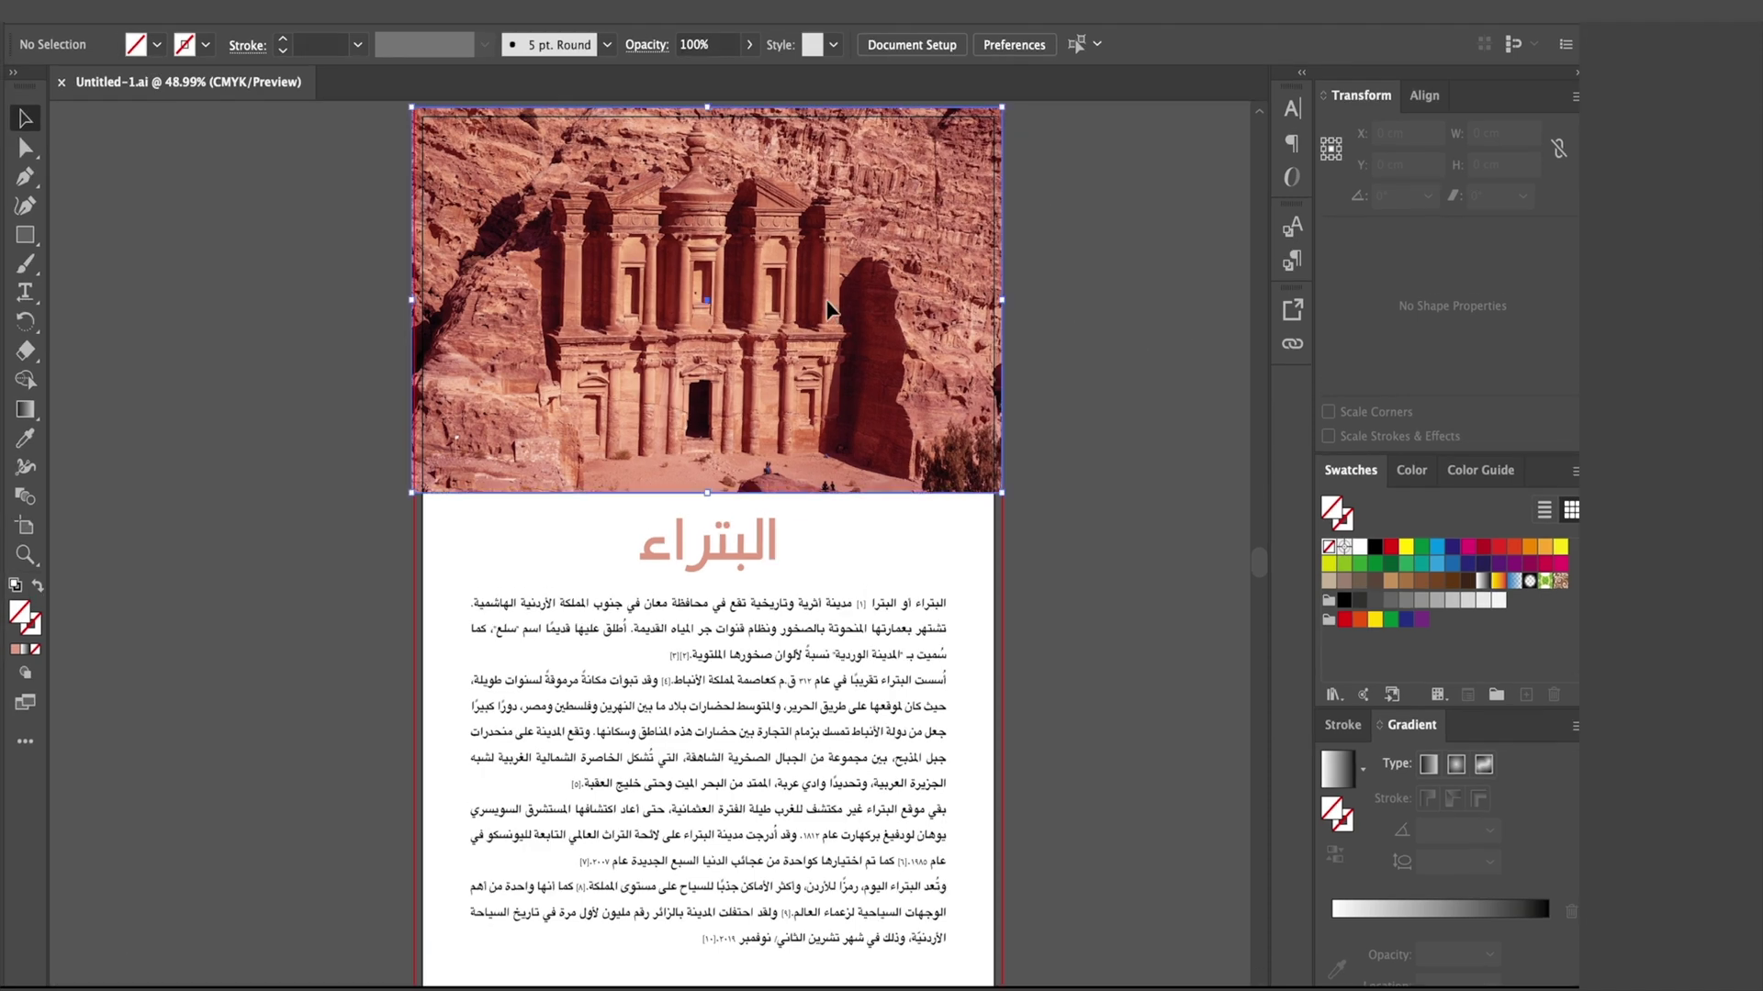
pyautogui.click(810, 637)
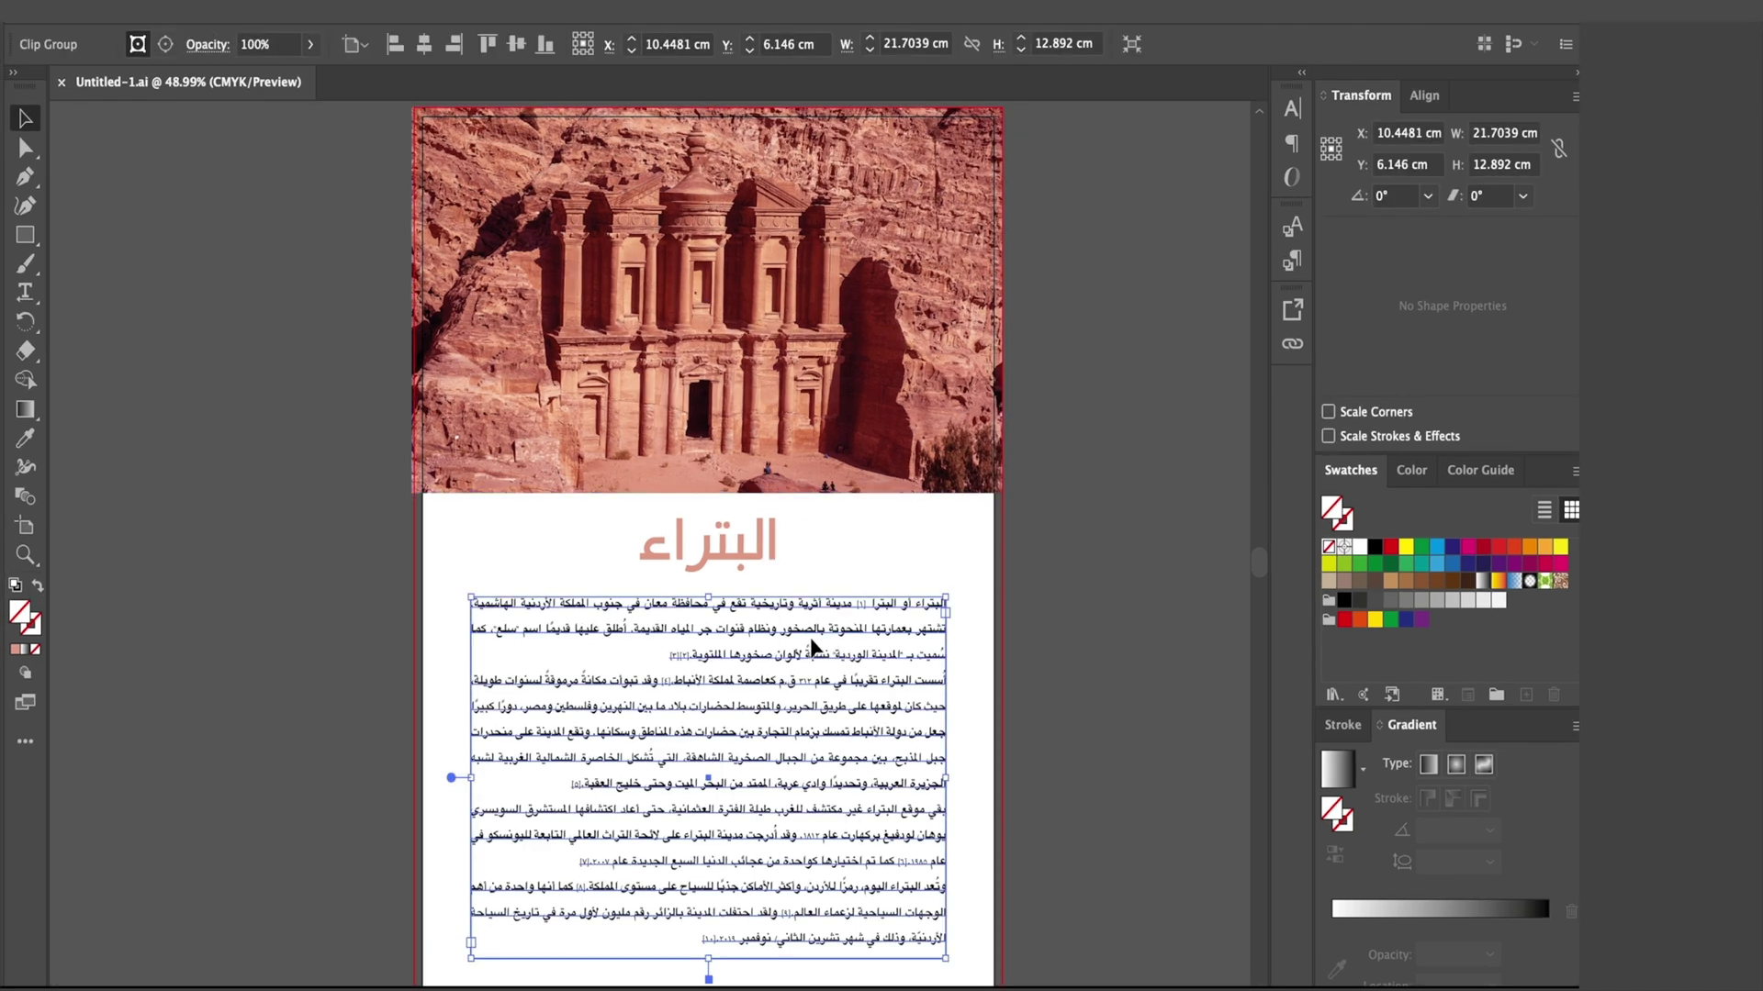
pyautogui.click(908, 571)
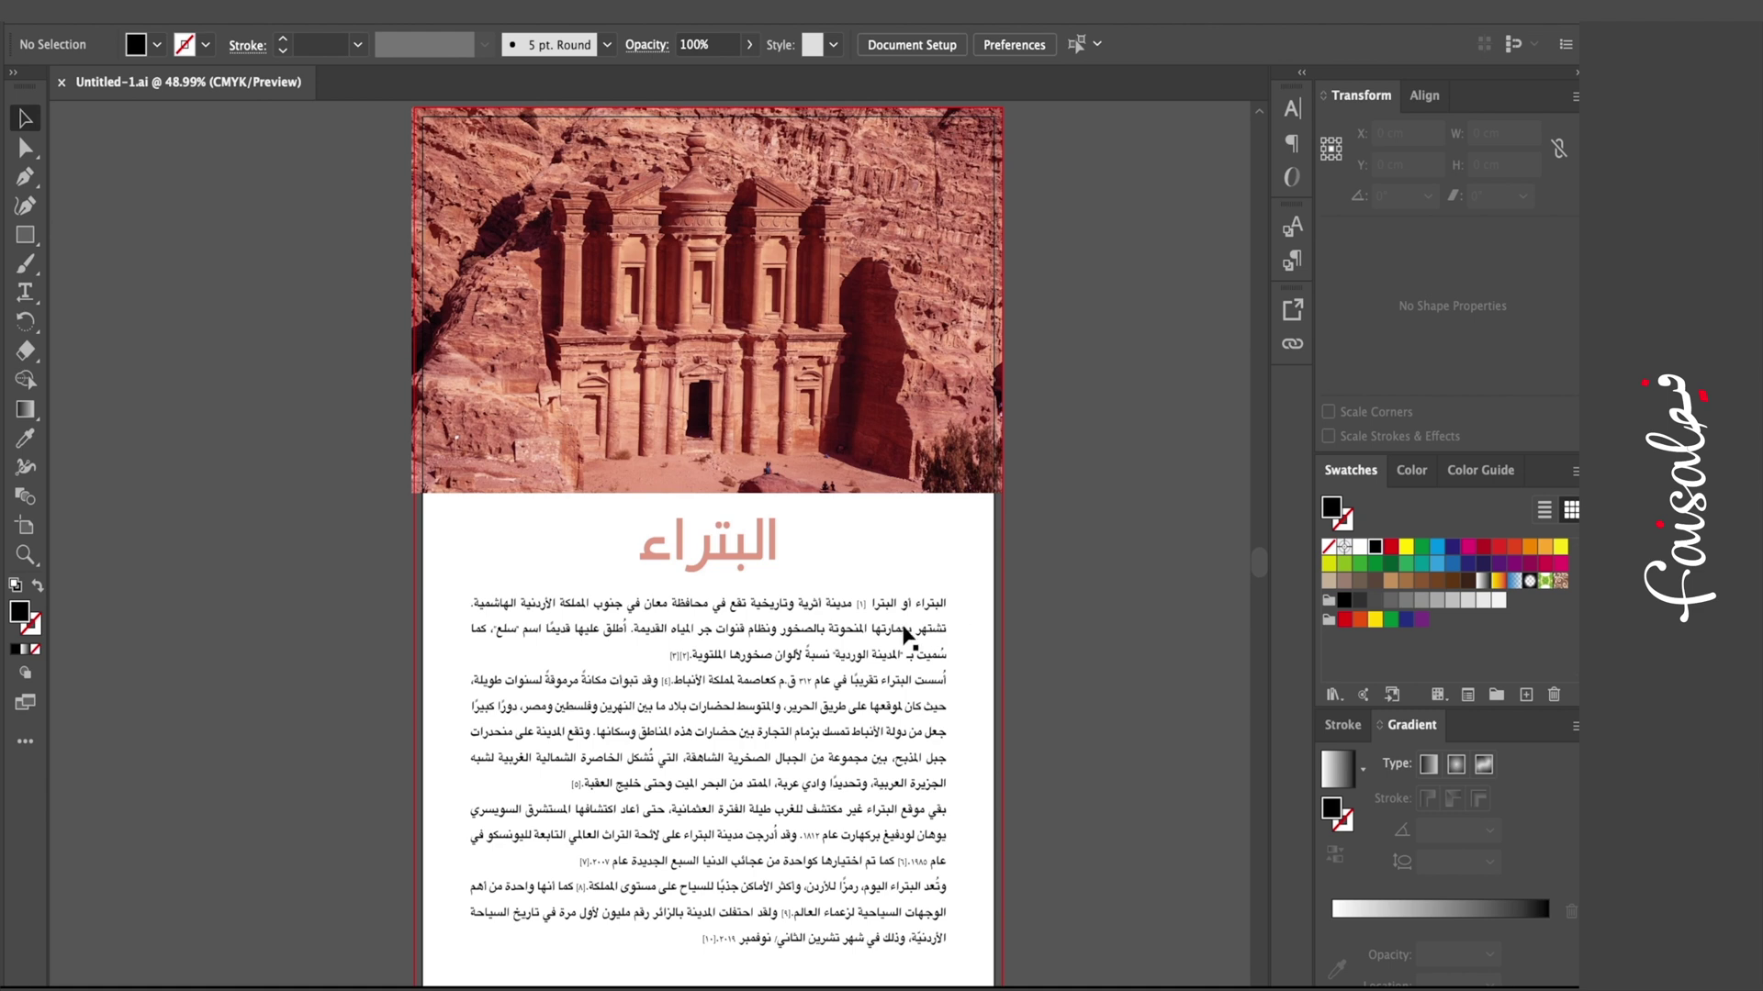
pyautogui.click(767, 624)
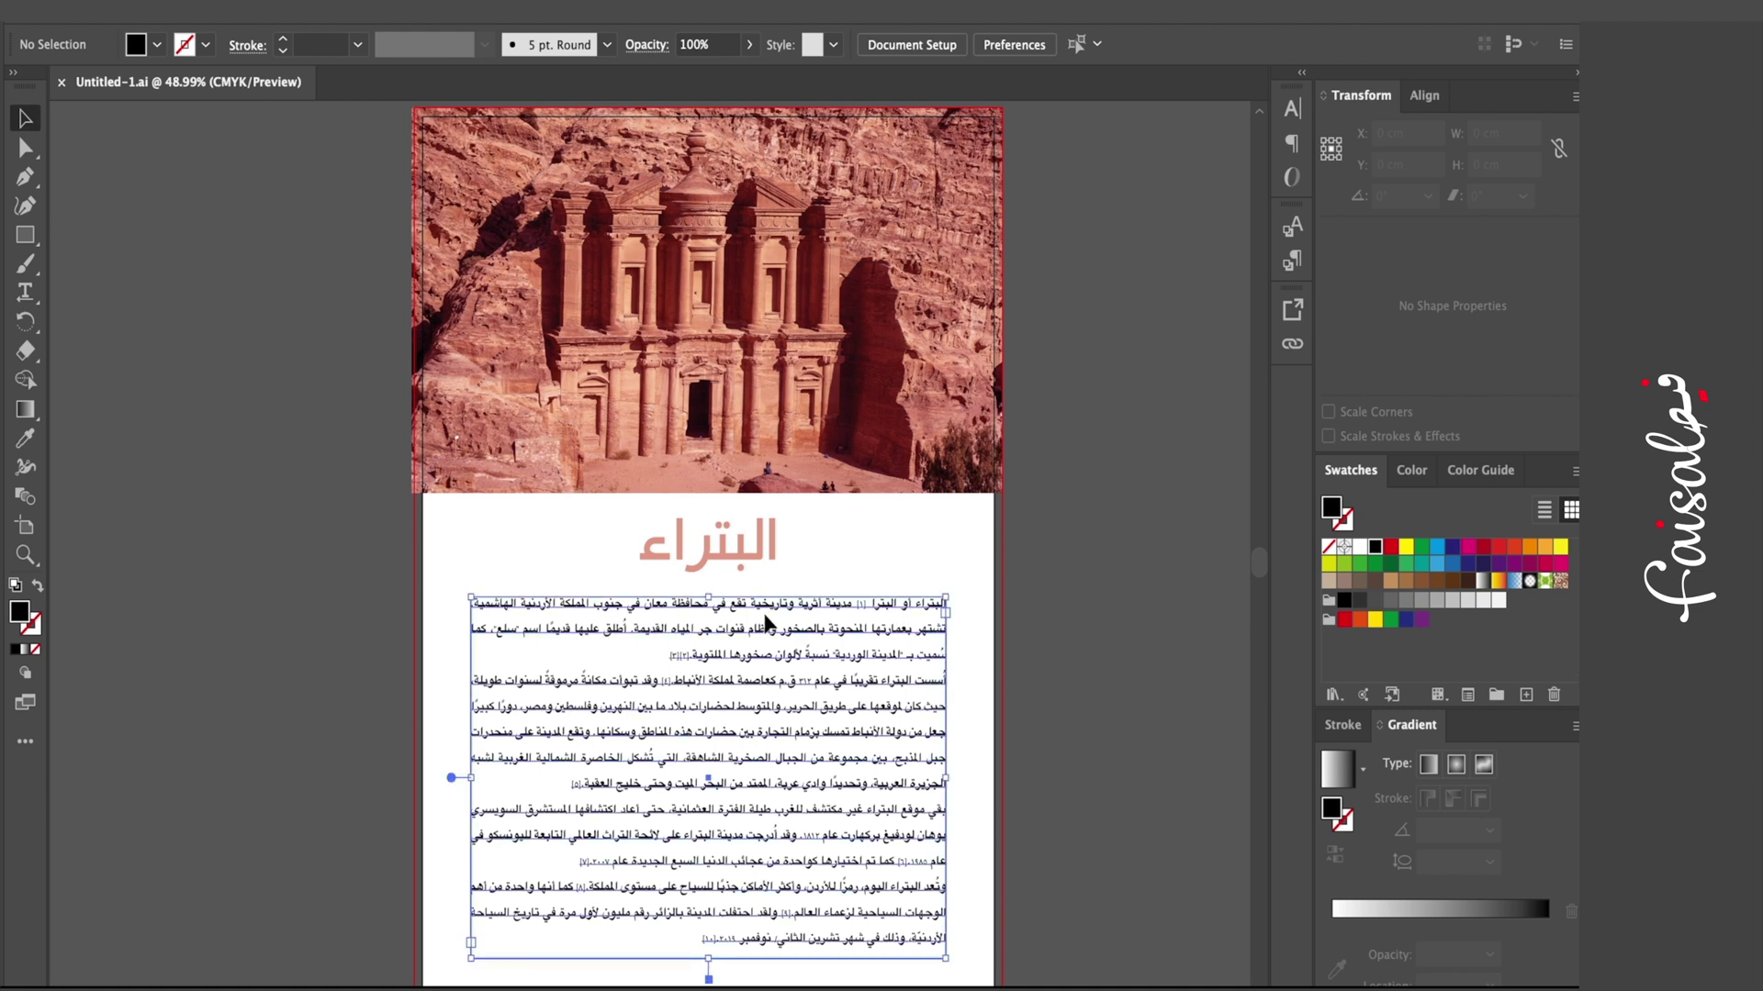
pyautogui.click(748, 553)
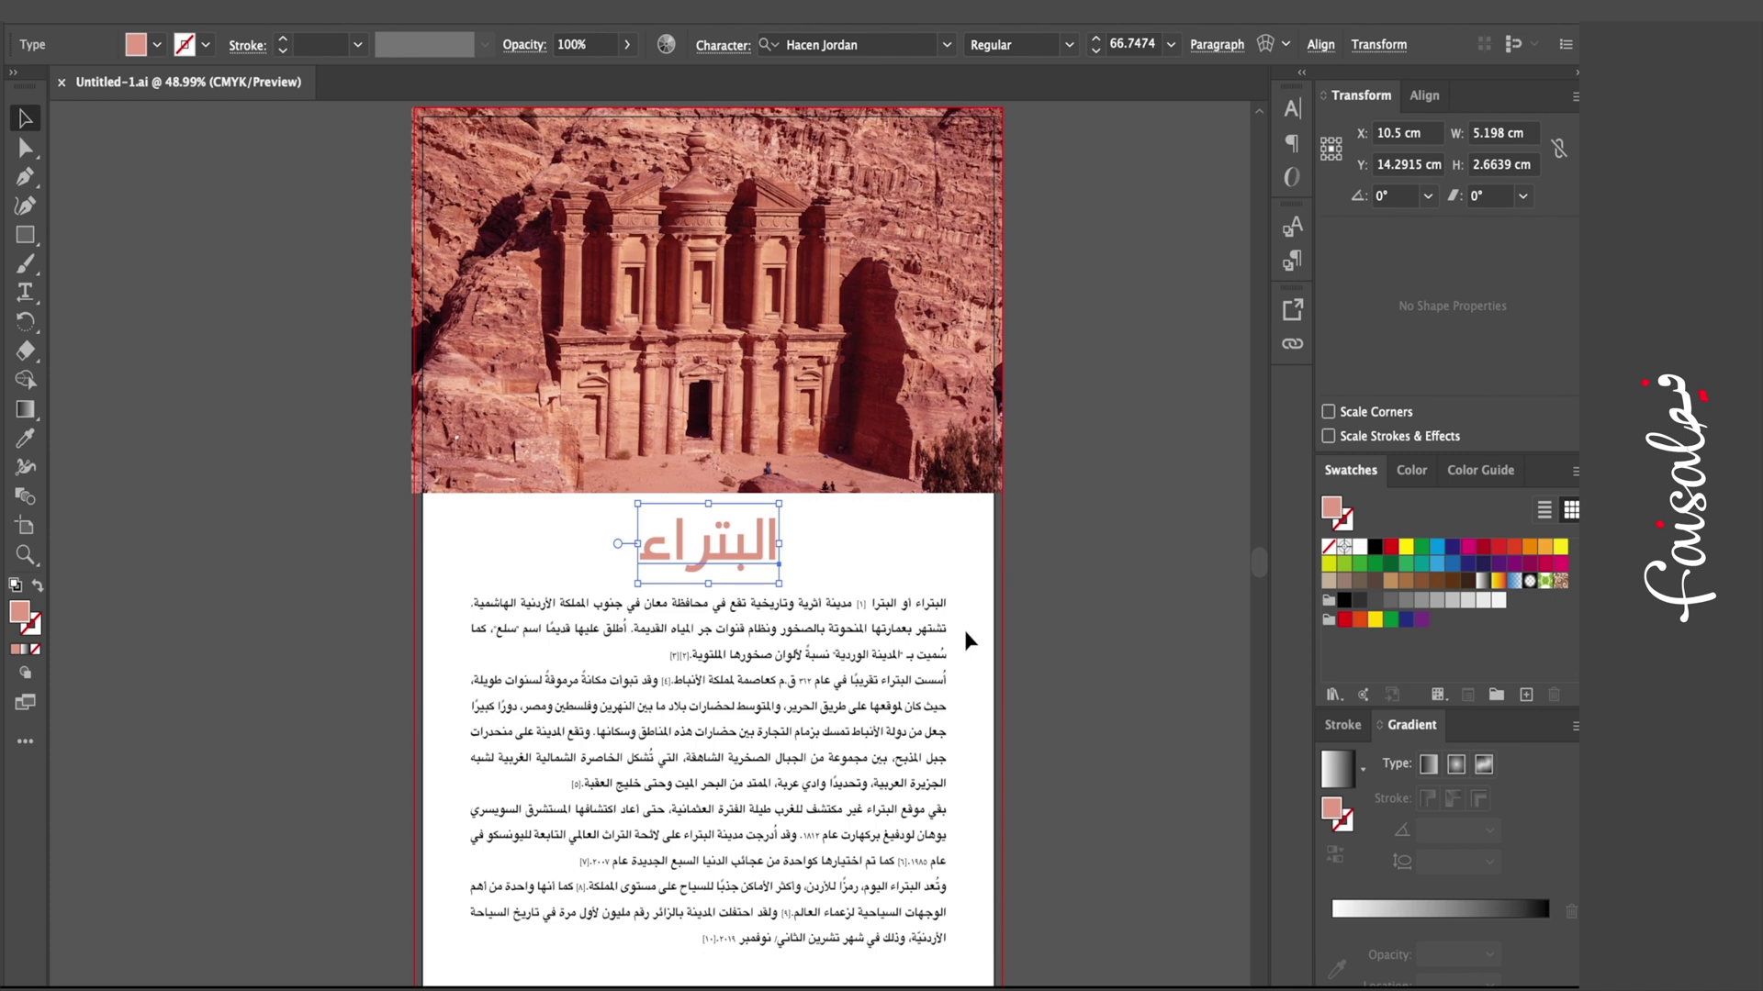
pyautogui.click(883, 666)
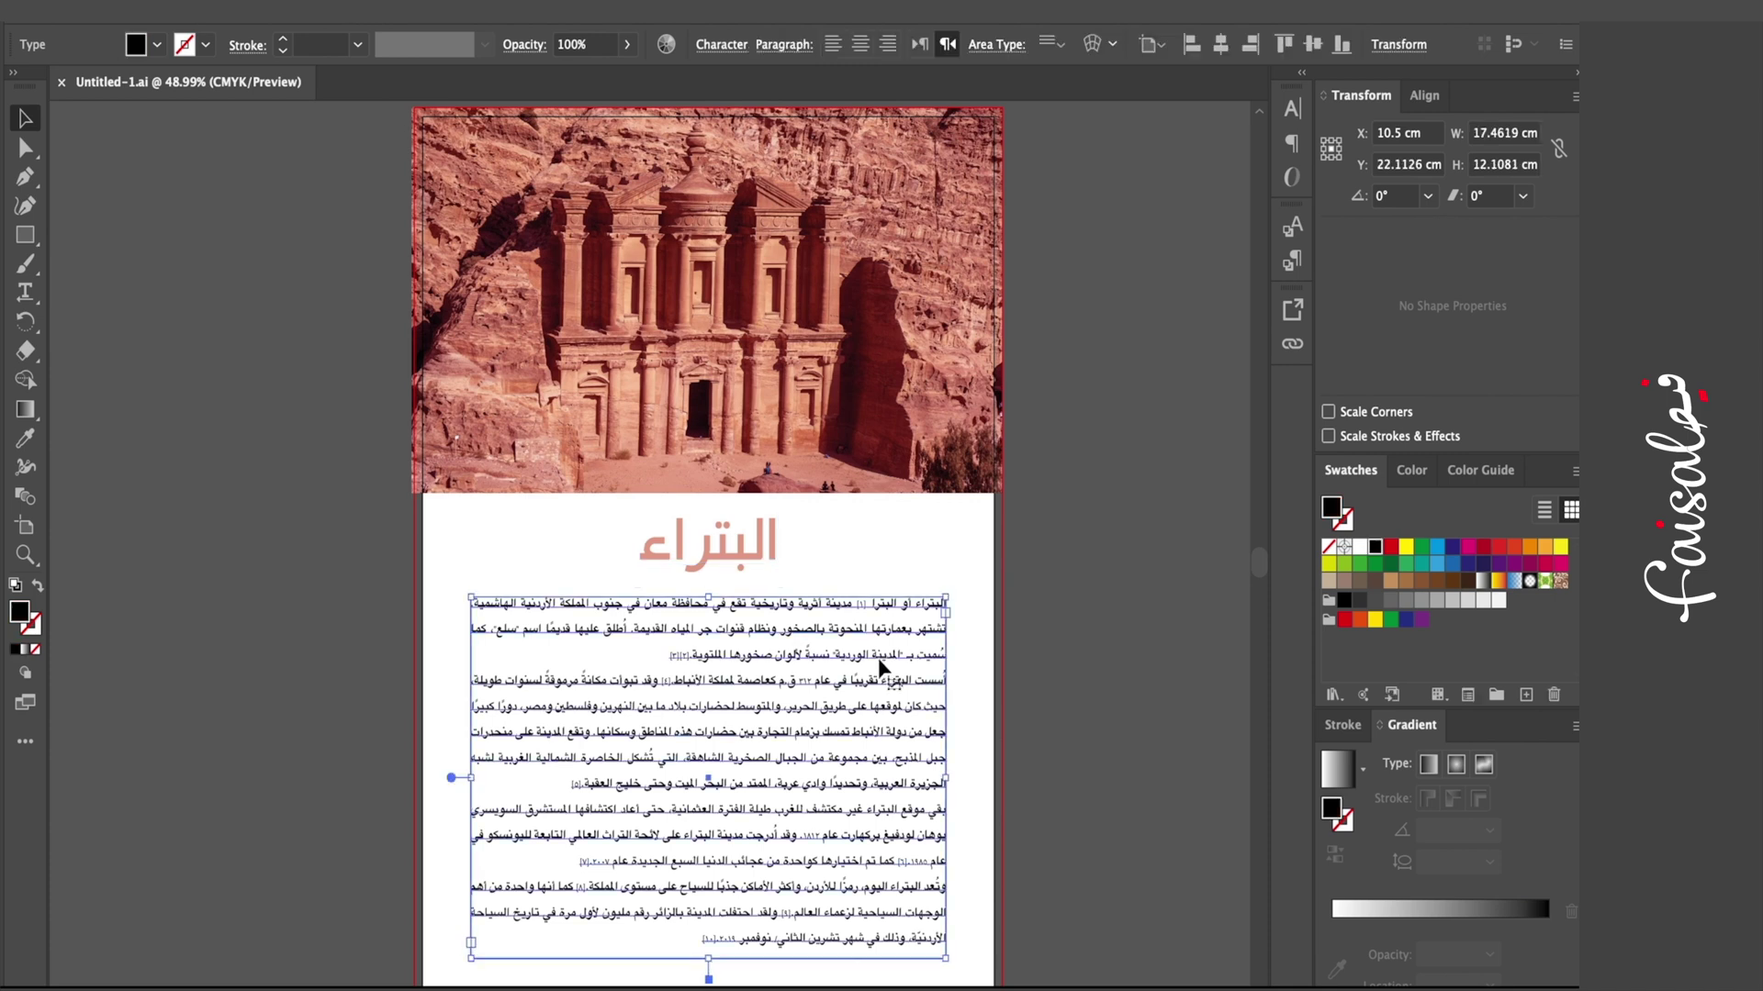
pyautogui.keyDown('shift'); pyautogui.click(759, 562); pyautogui.keyUp('shift')
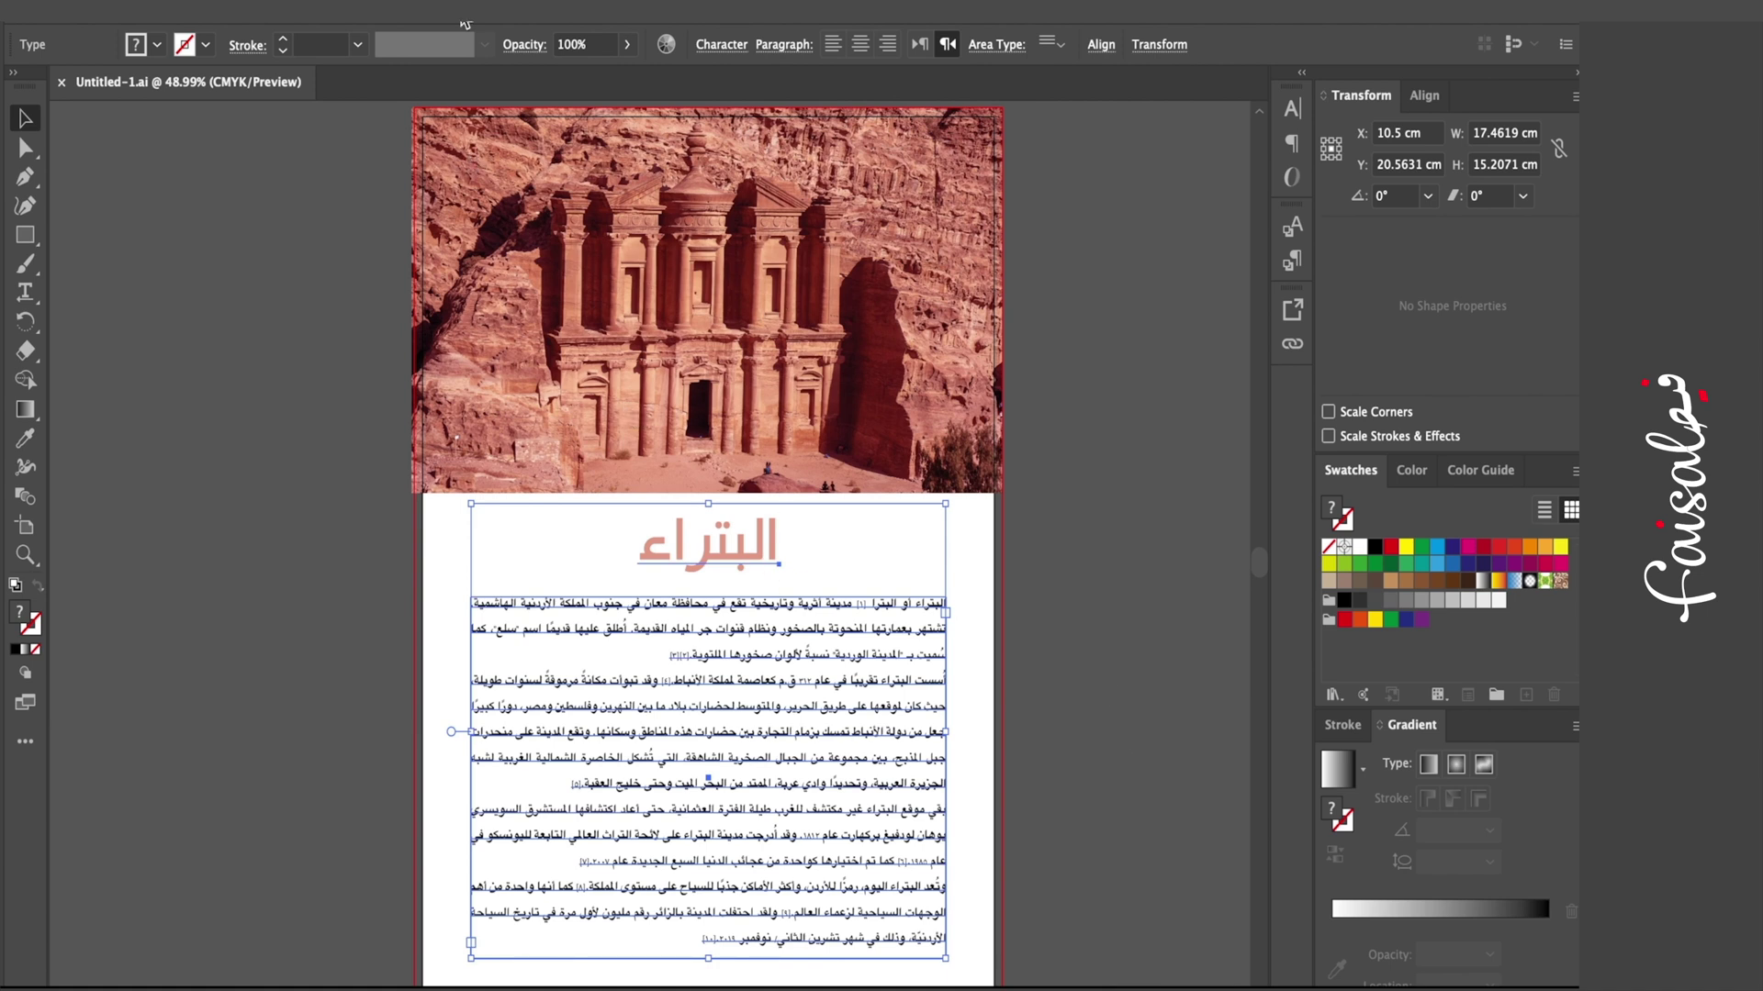
# Step: Convert the selected Arabic title and body text to outlines, then deselect them
pyautogui.click(395, 2)
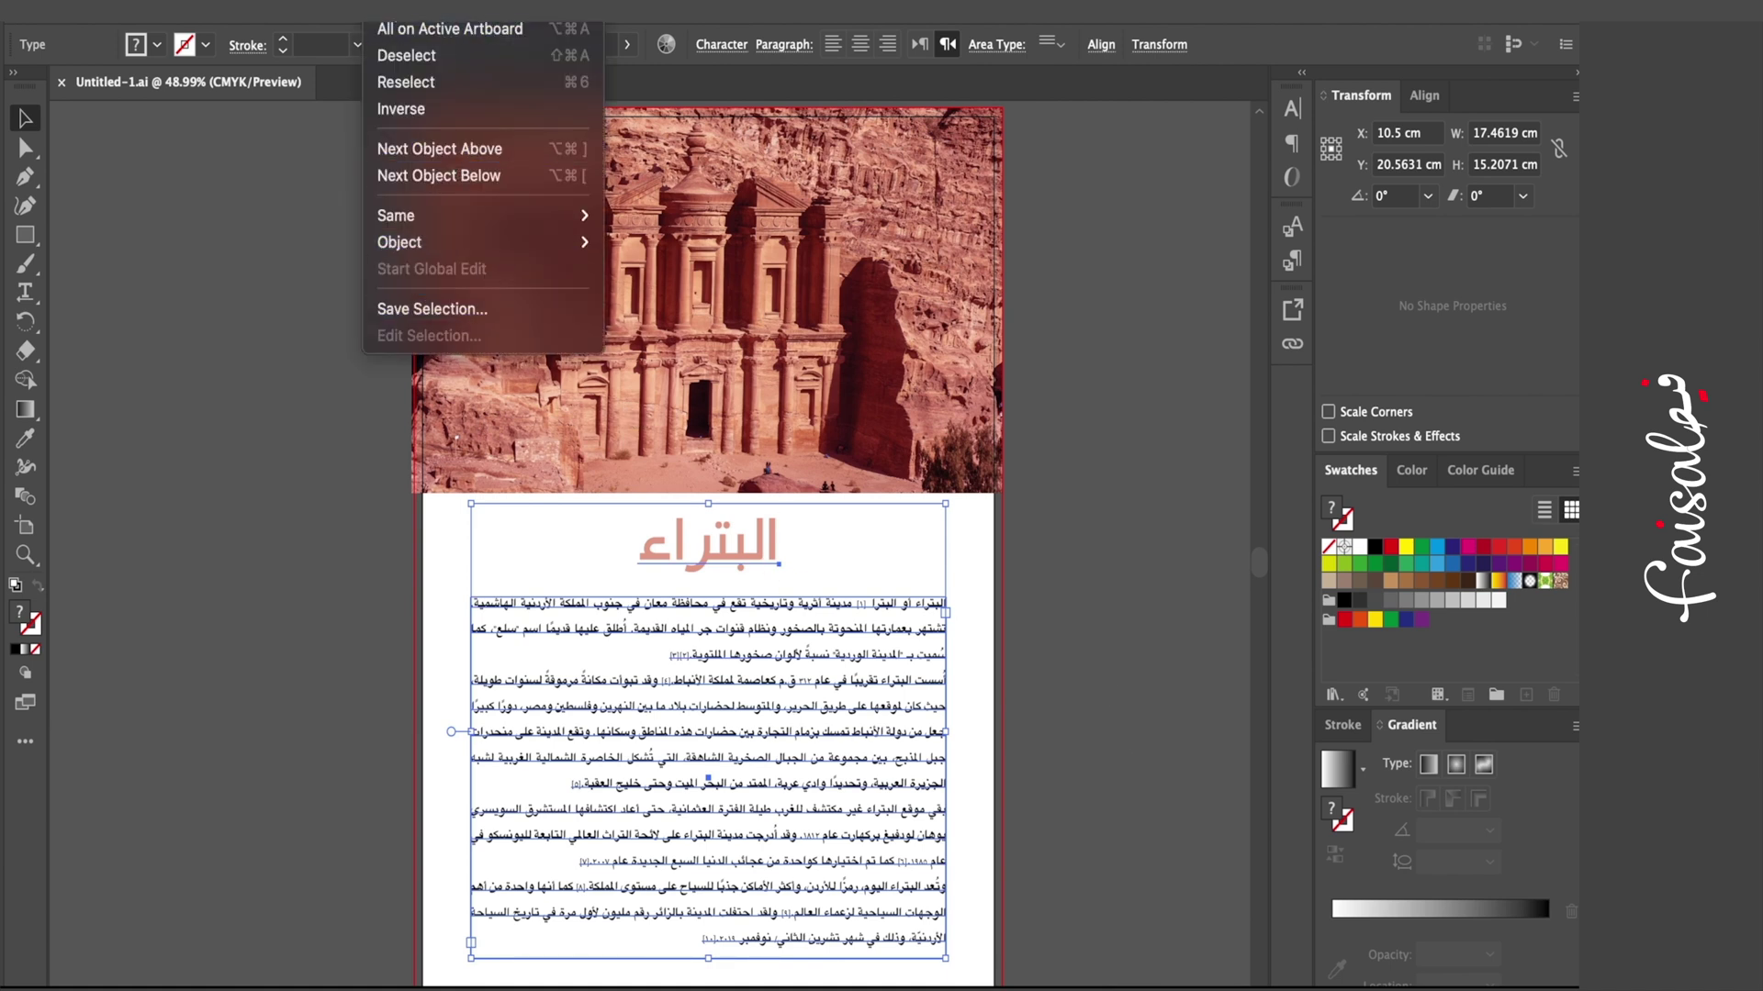
pyautogui.moveTo(335, 2)
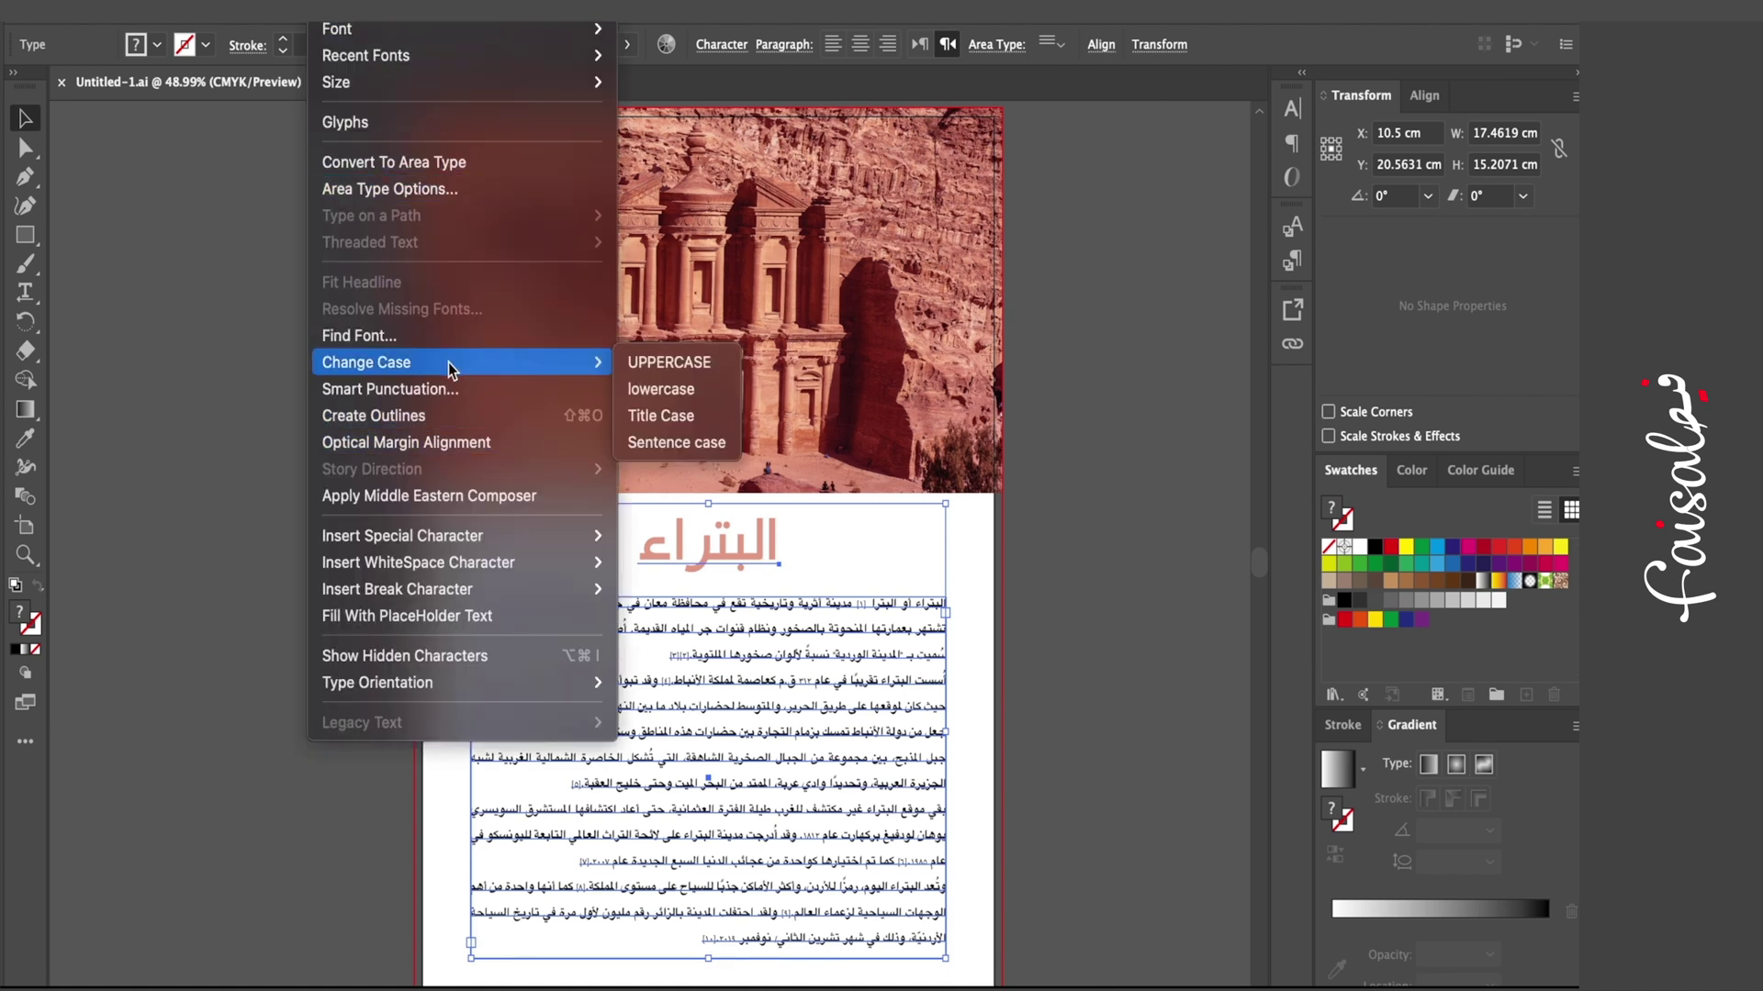
pyautogui.click(450, 418)
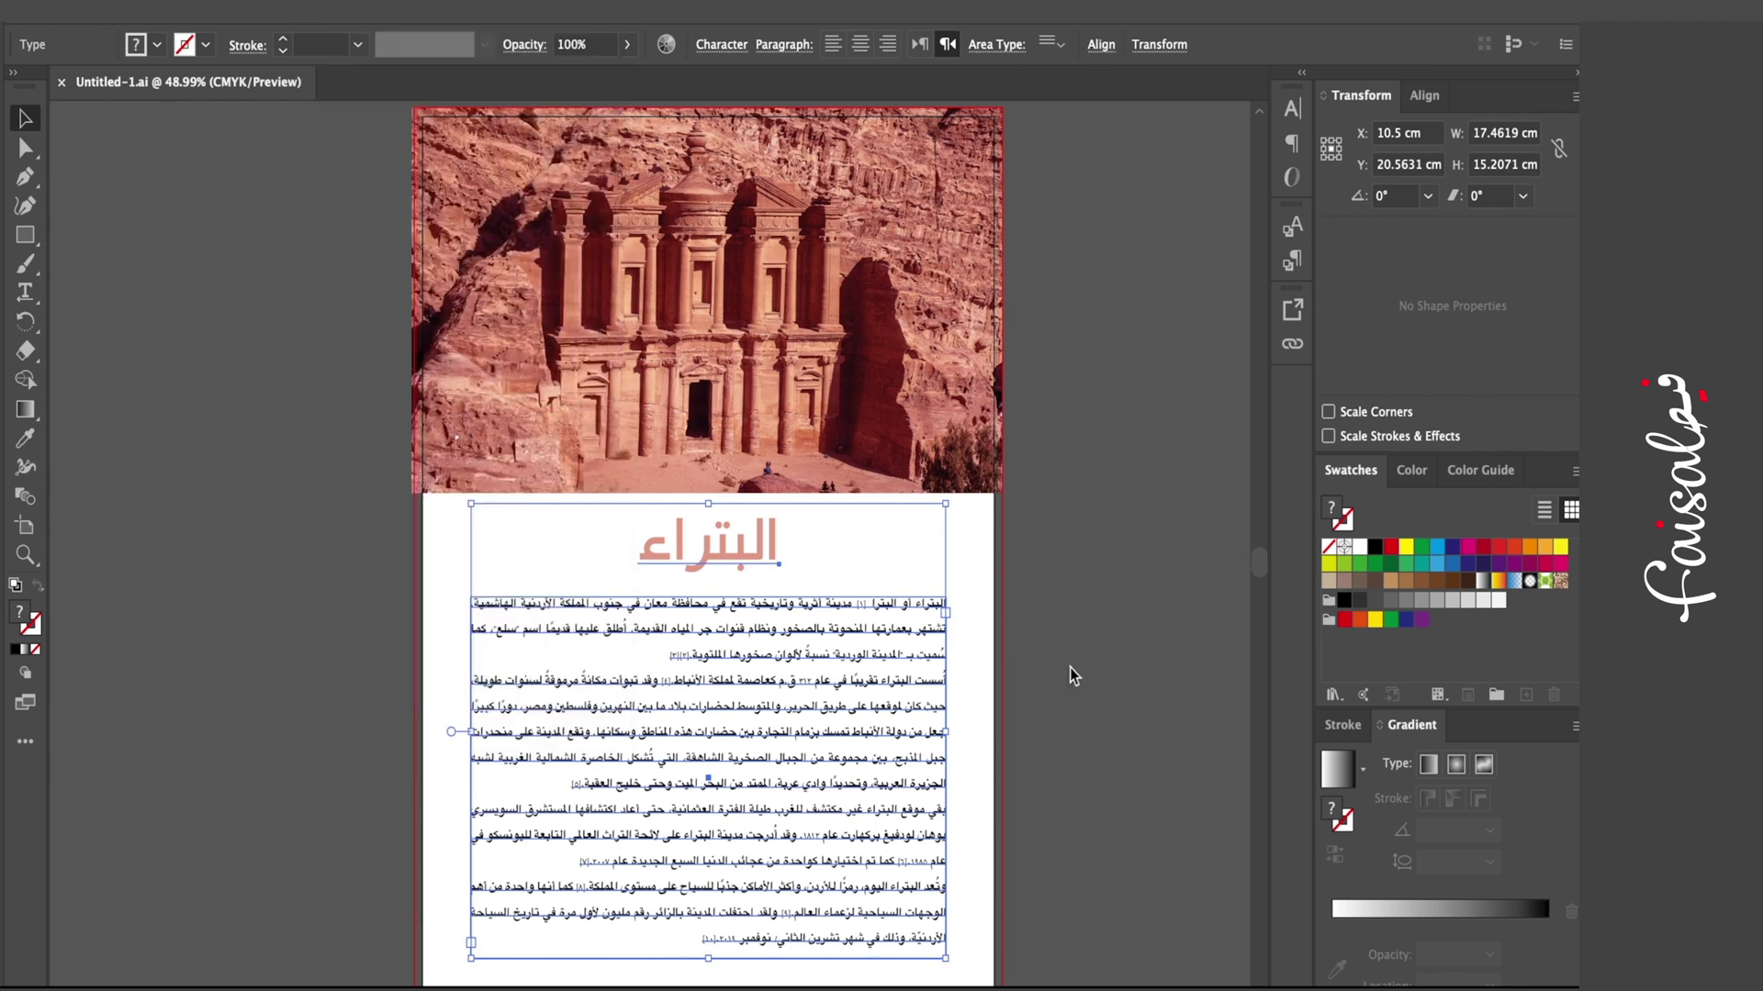
pyautogui.click(1038, 732)
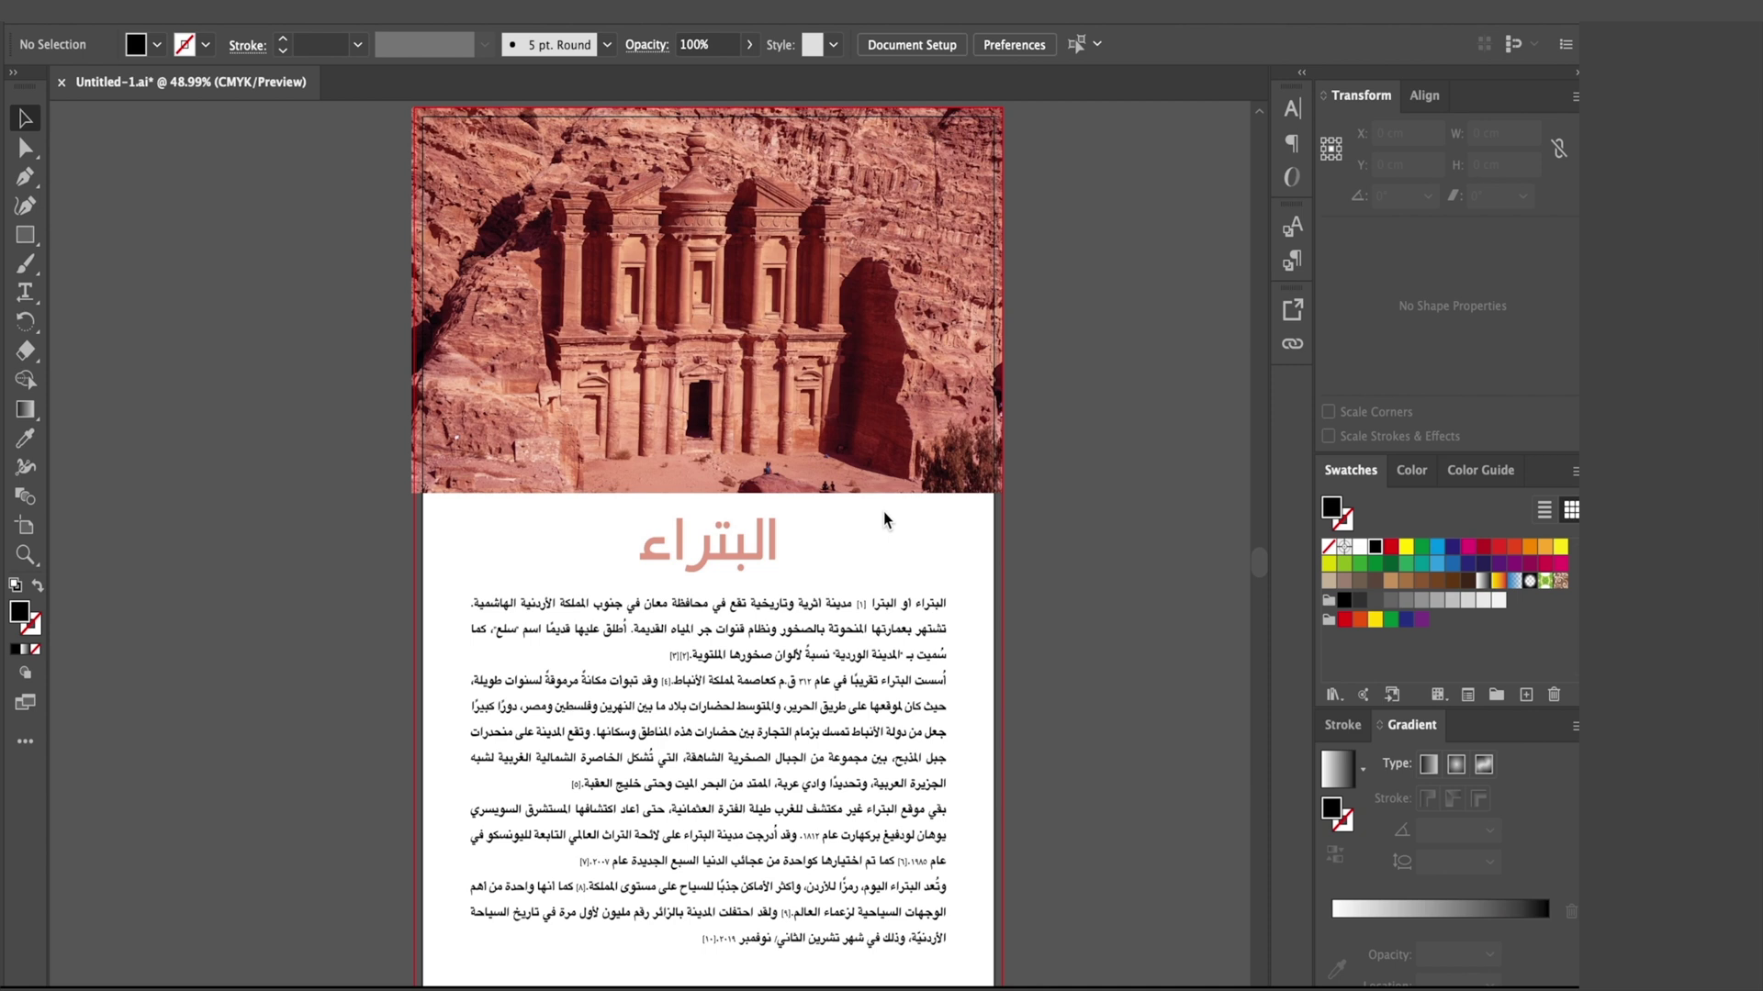
# Step: Save the flyer to the Desktop as PDF1 in Adobe PDF (pdf) format
pyautogui.press('super+shift+s')
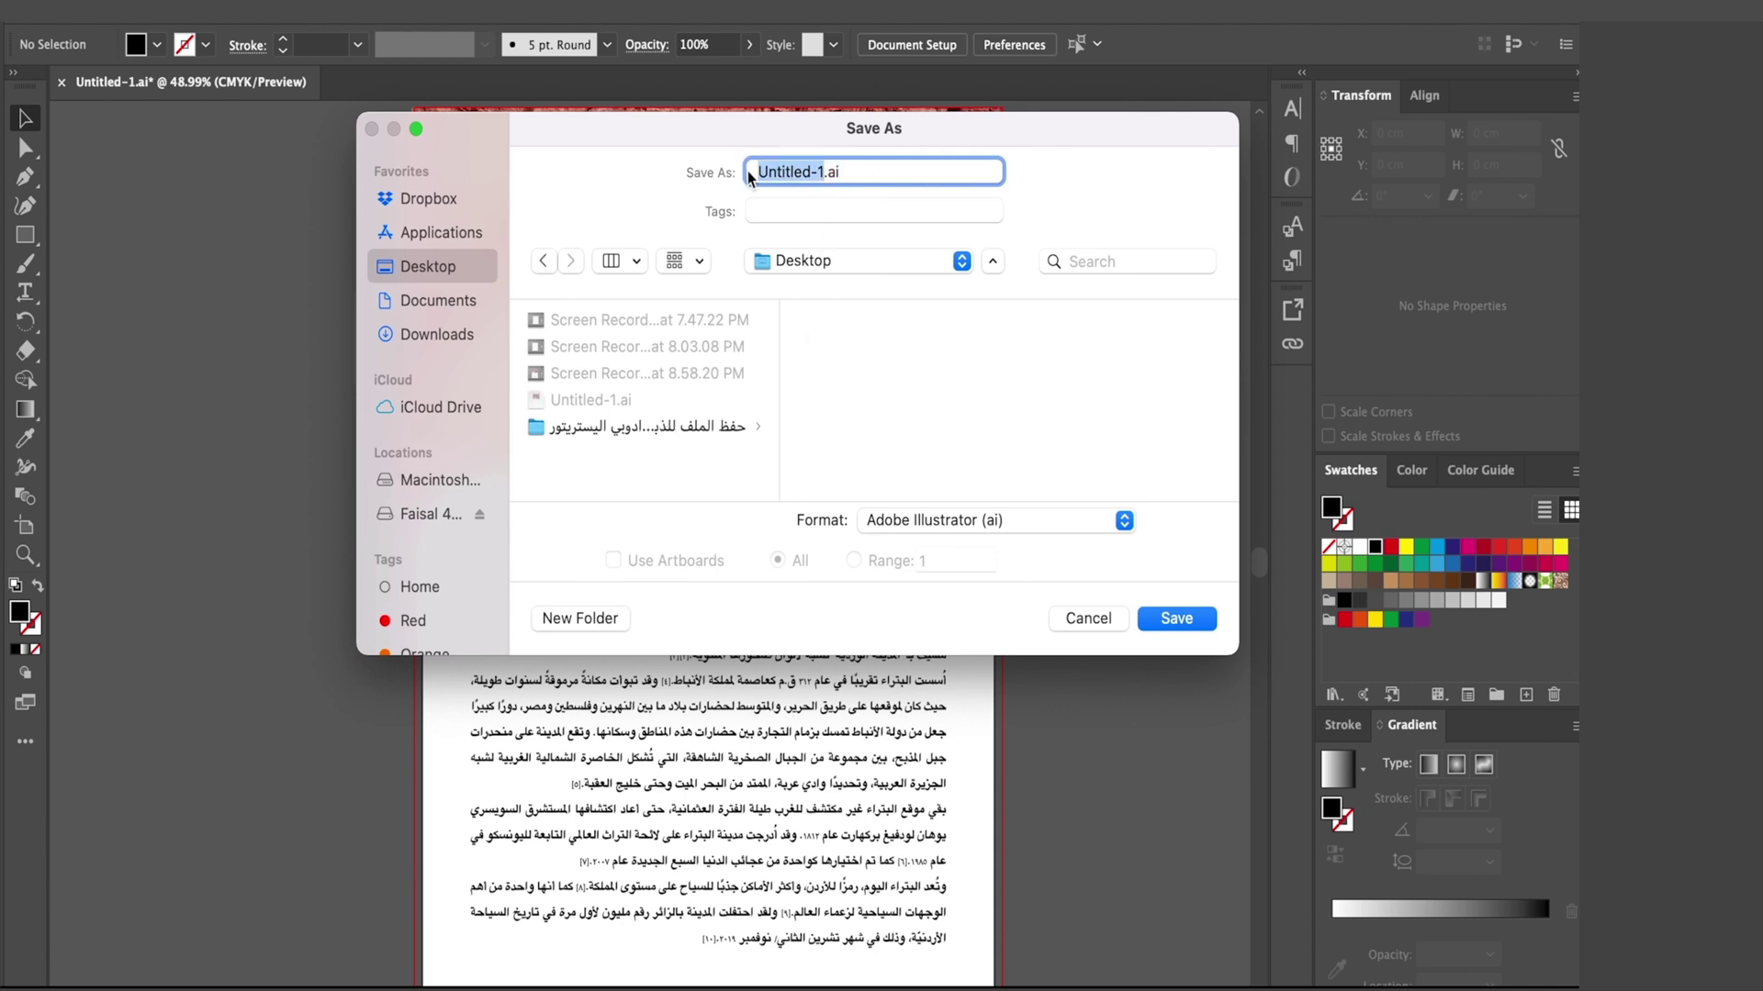
pyautogui.write('PDF1')
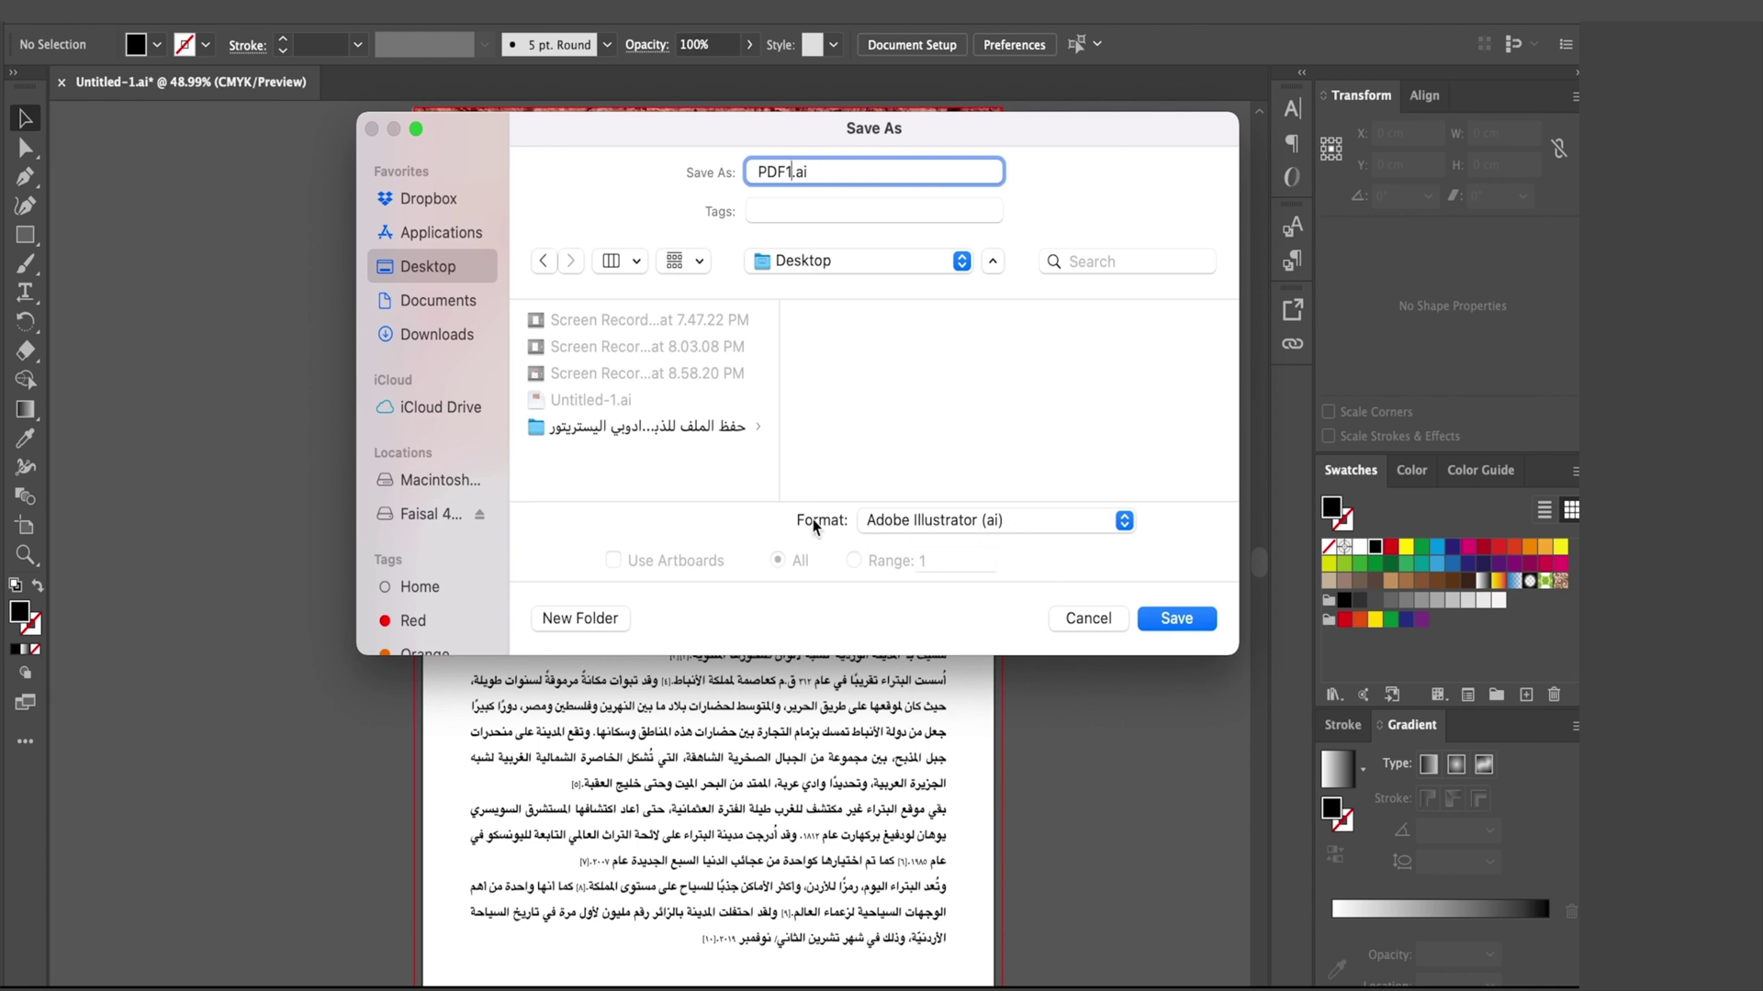
pyautogui.click(995, 540)
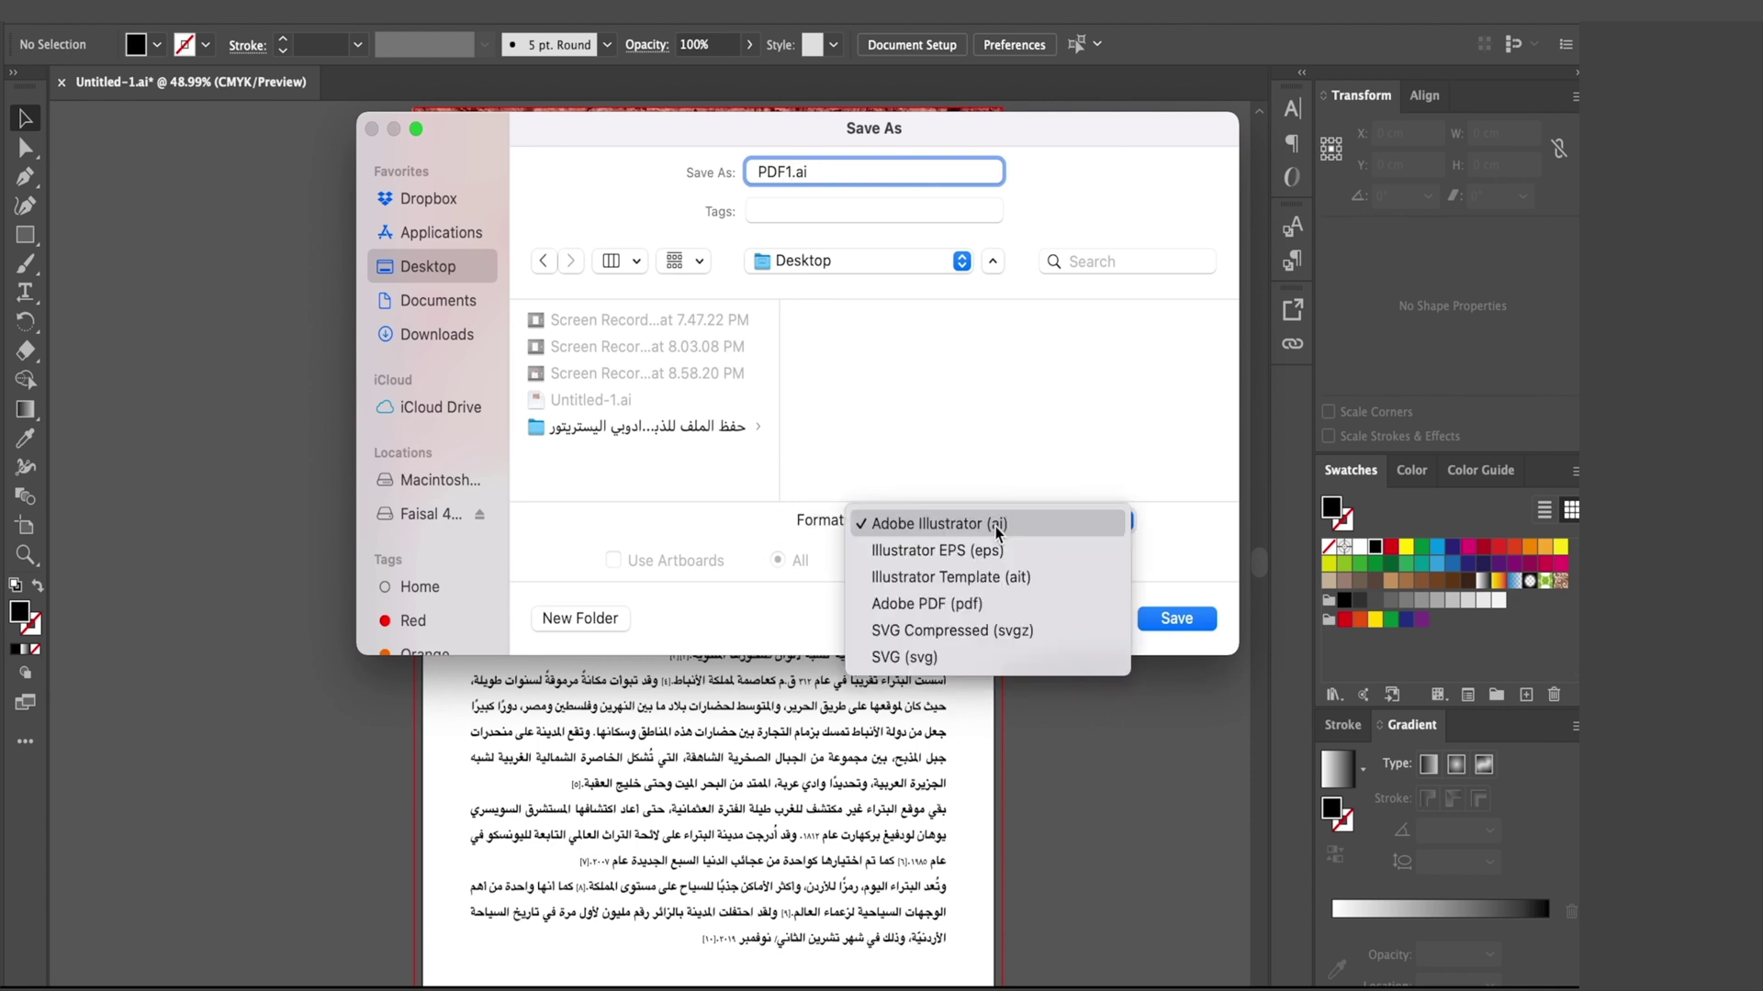
pyautogui.click(997, 613)
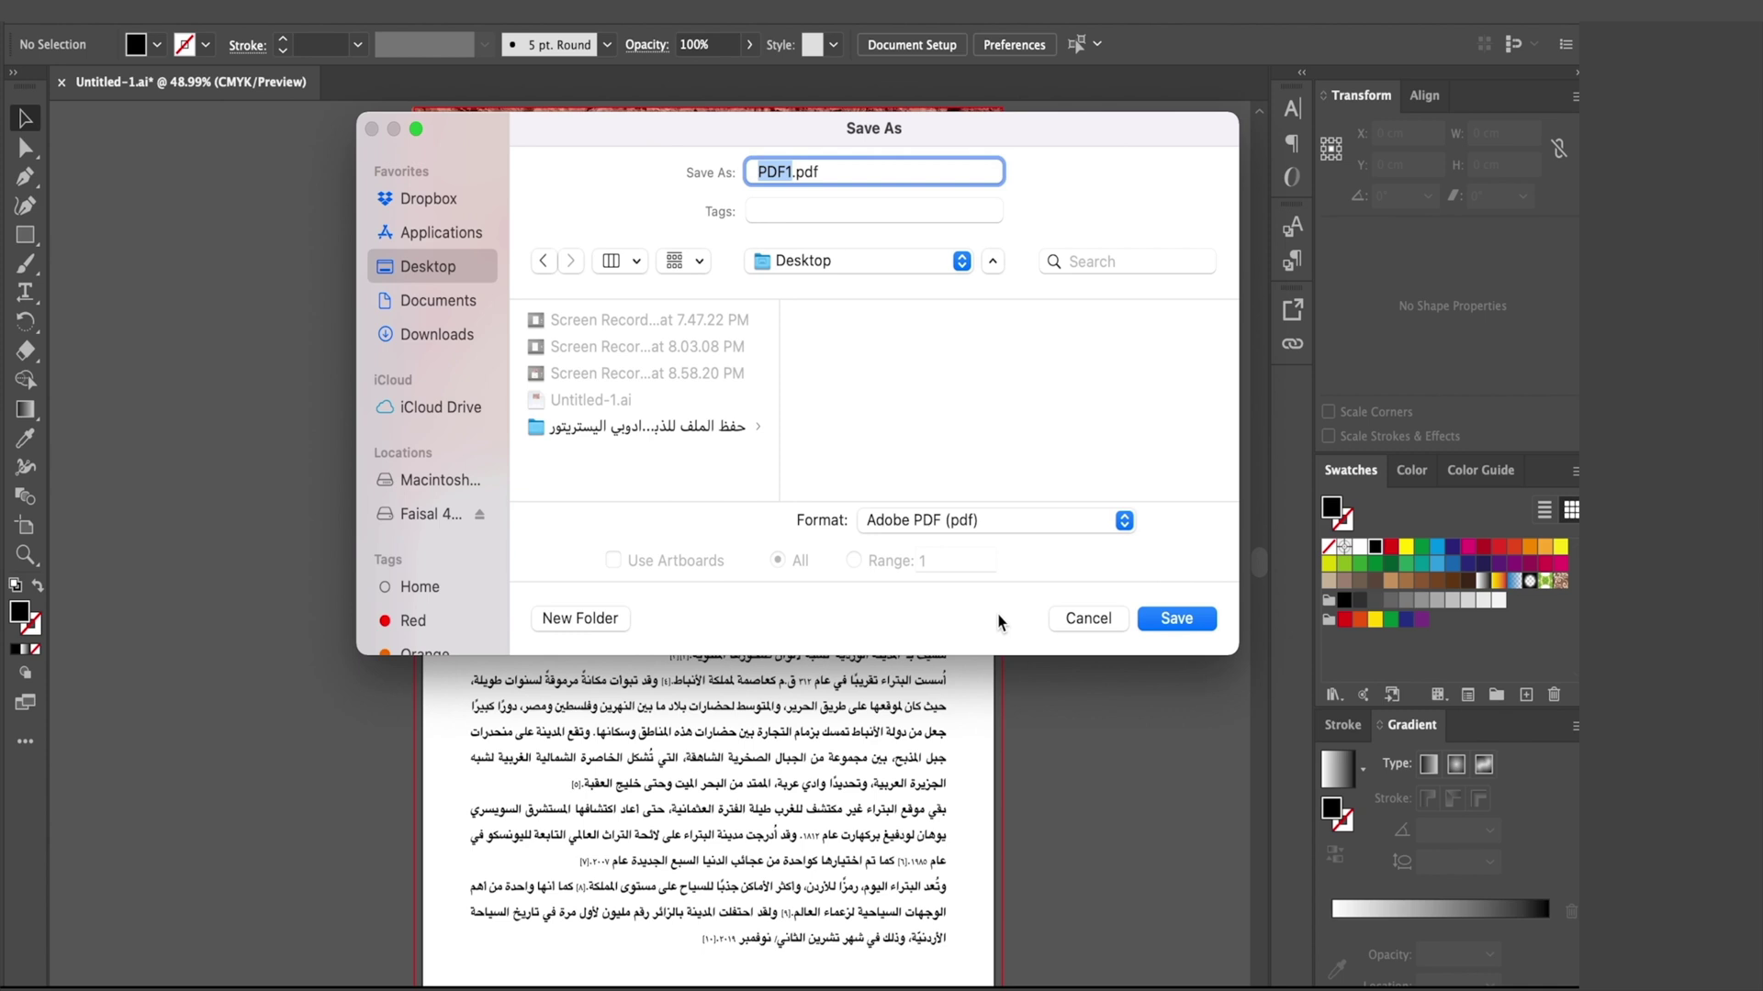
pyautogui.click(1177, 613)
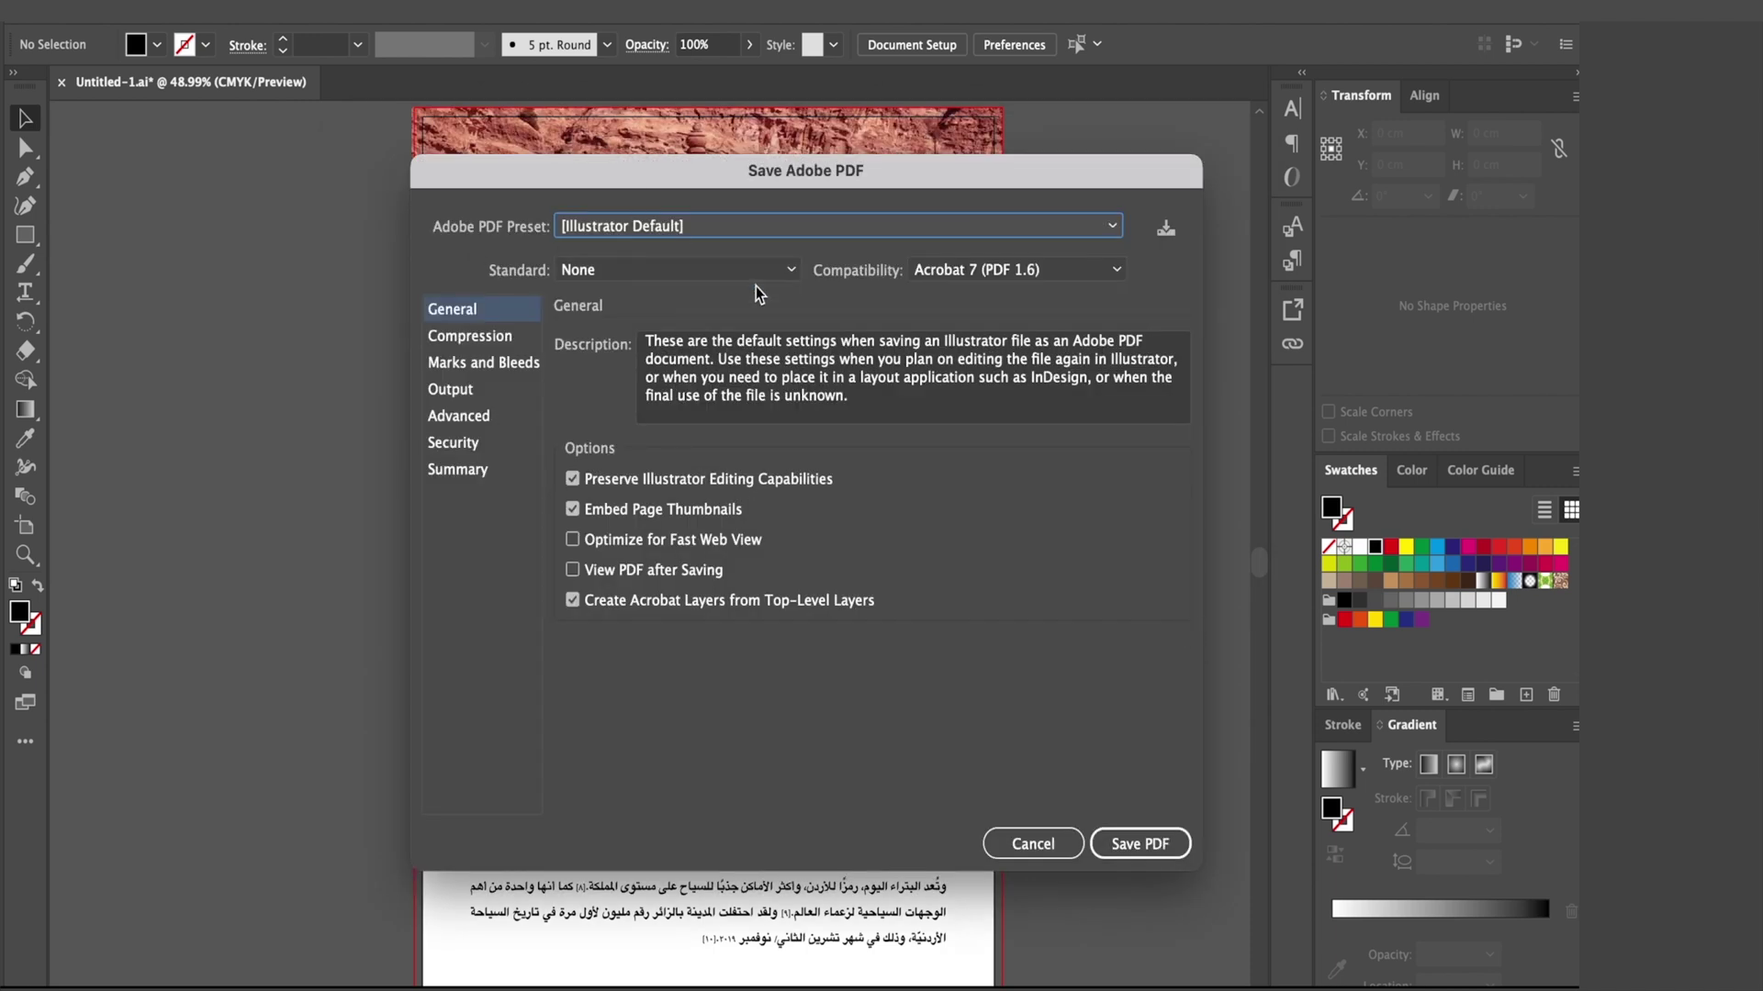
# Step: Switch the Adobe PDF preset to [High Quality Print] and show the Marks and Bleeds options
pyautogui.click(760, 227)
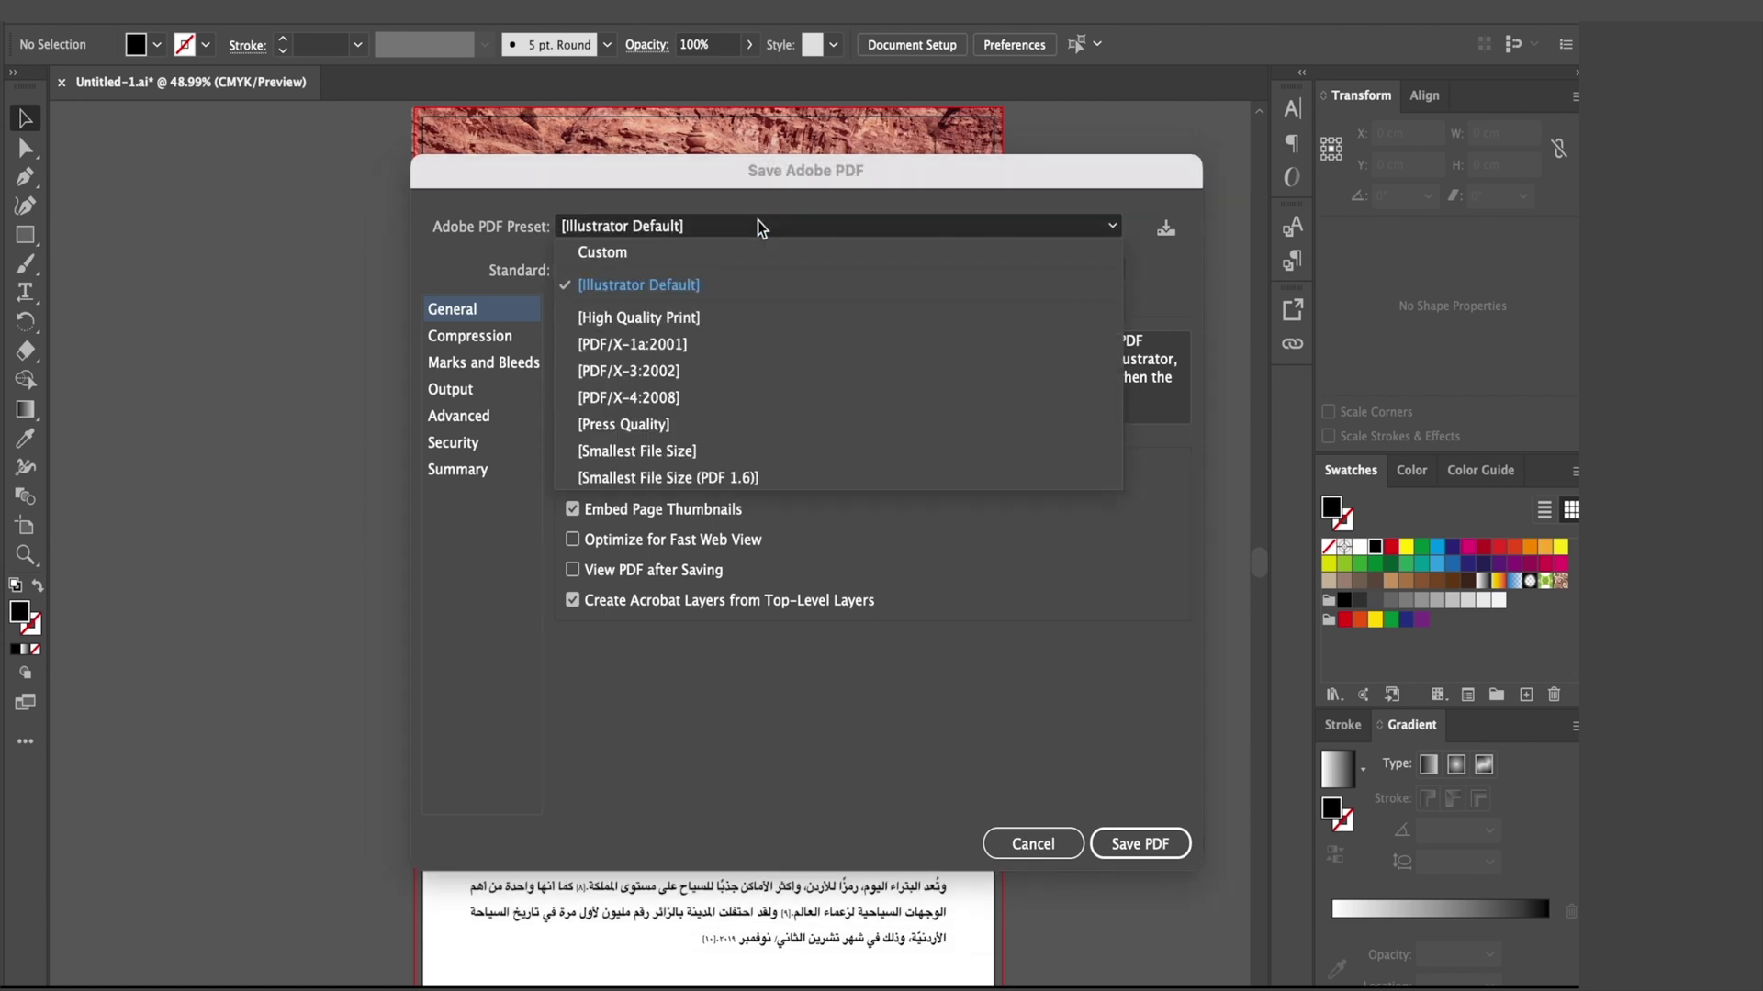
pyautogui.click(684, 321)
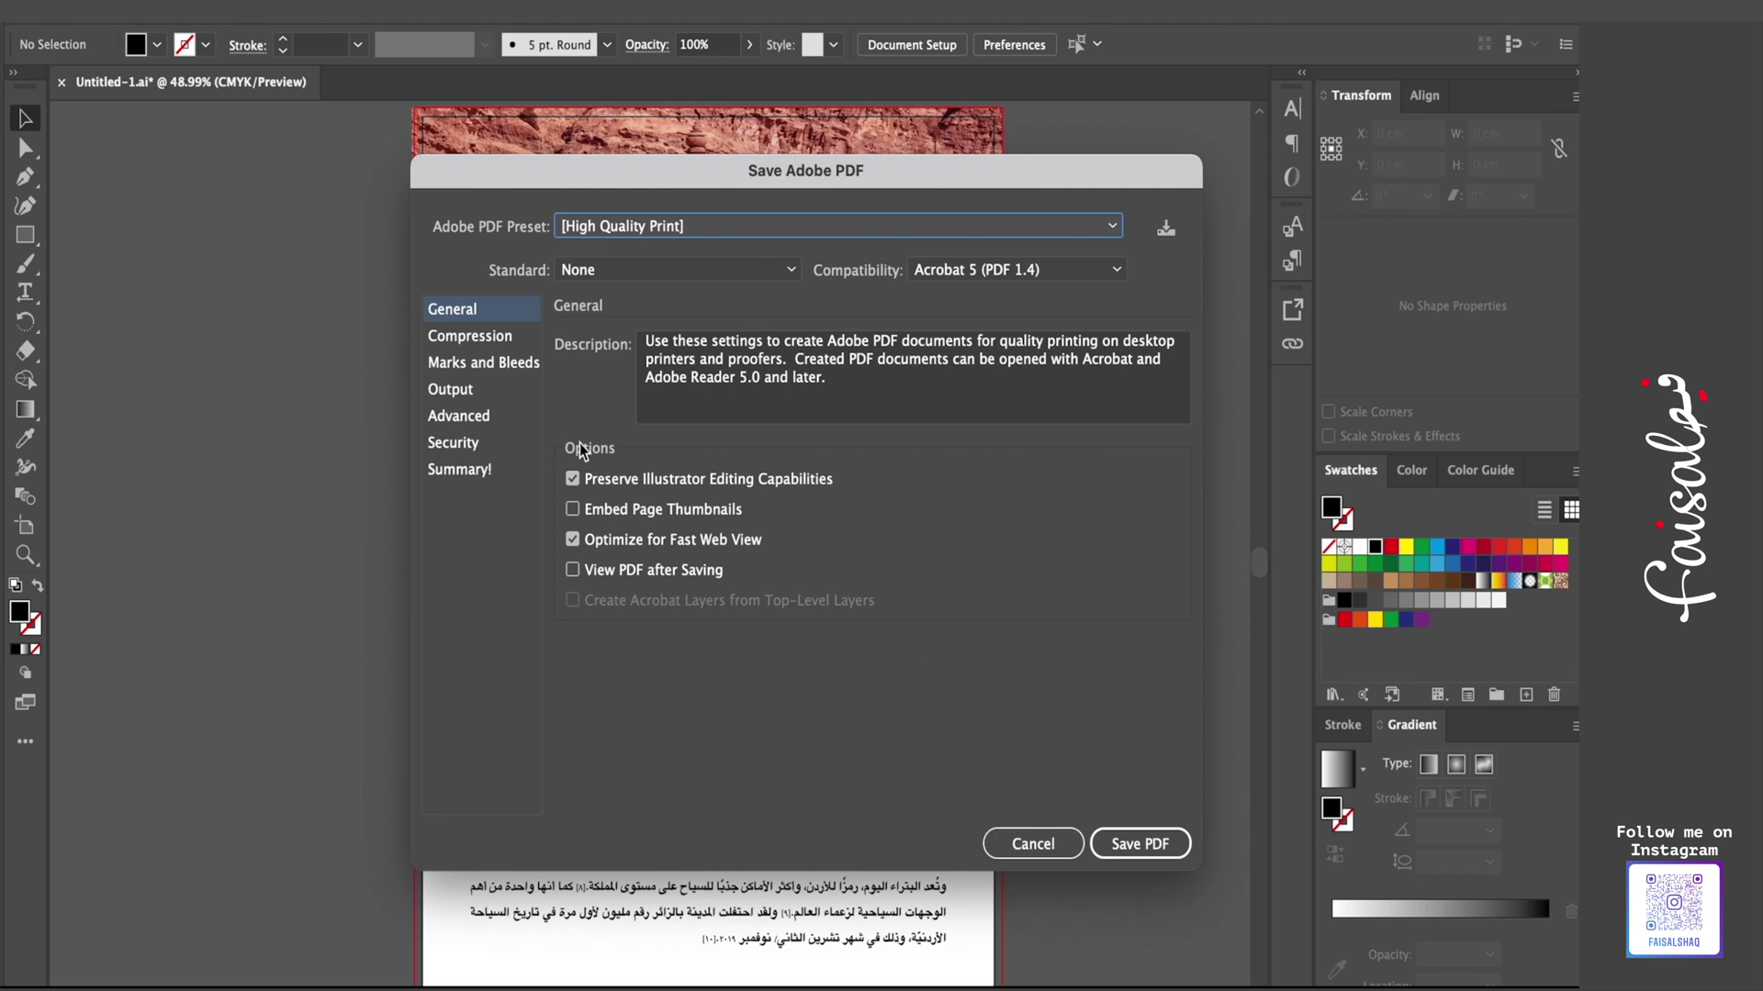
pyautogui.click(517, 367)
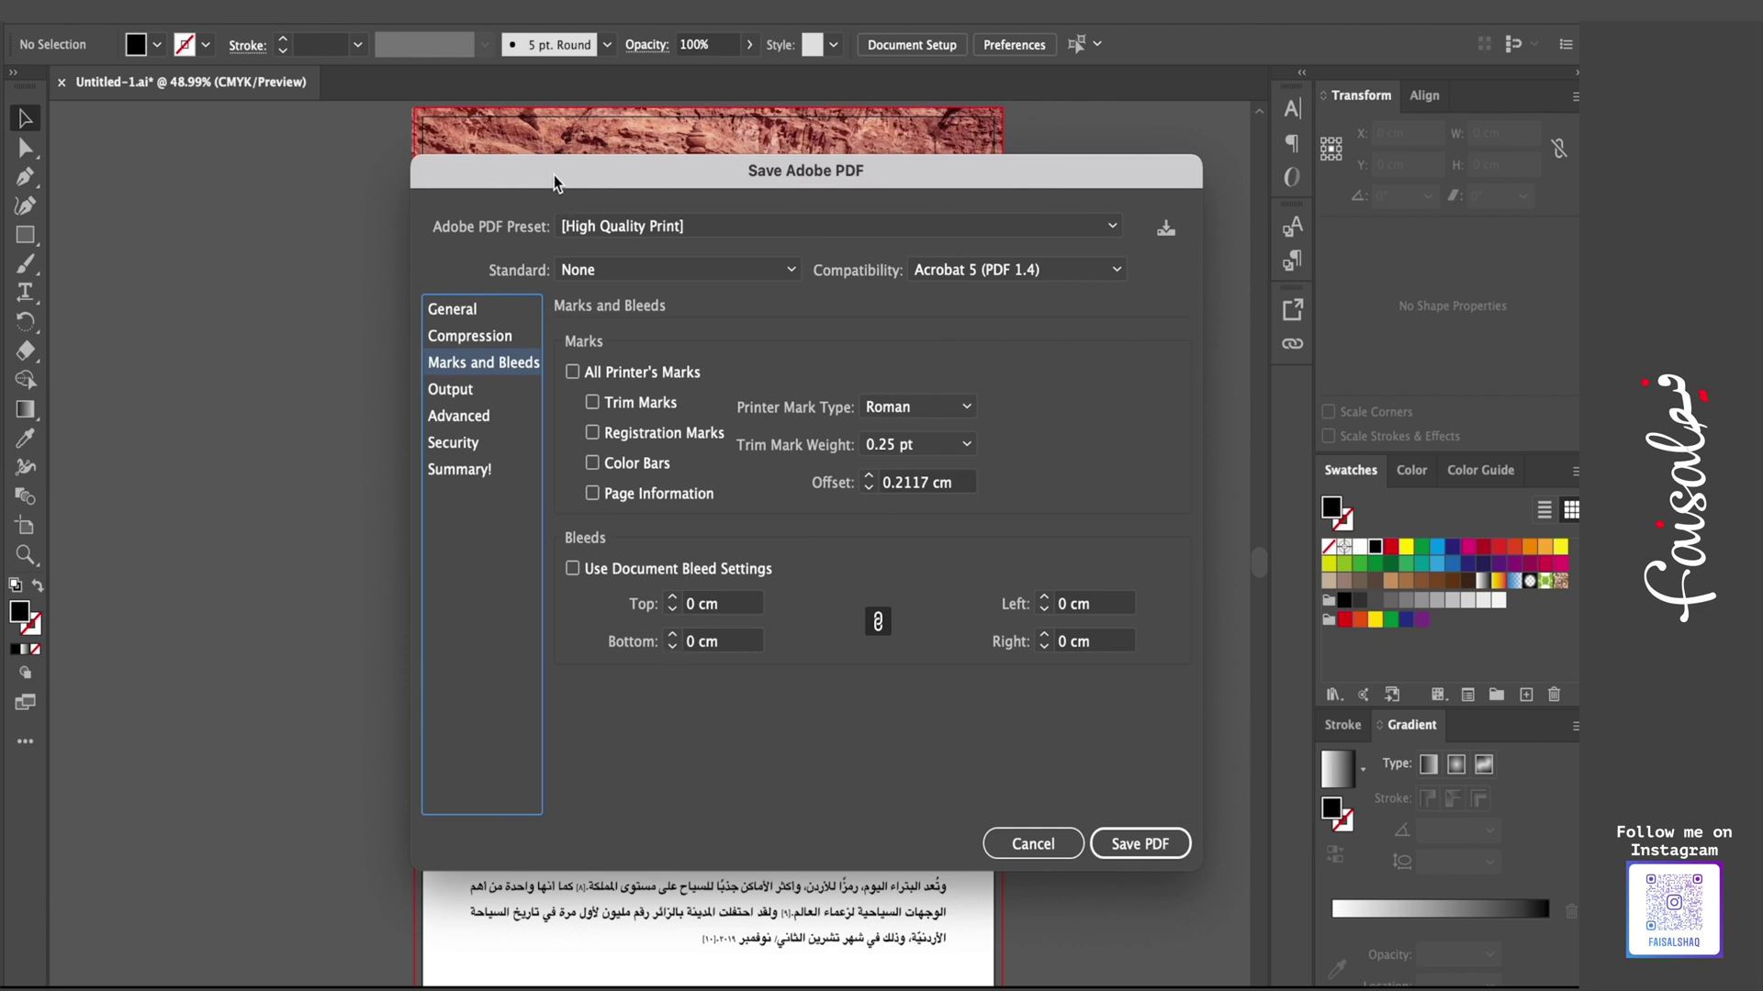
# Step: Turn on Use Document Bleed Settings, making the preset [High Quality Print] (Modified)
pyautogui.moveTo(554, 175); pyautogui.dragTo(785, 169)
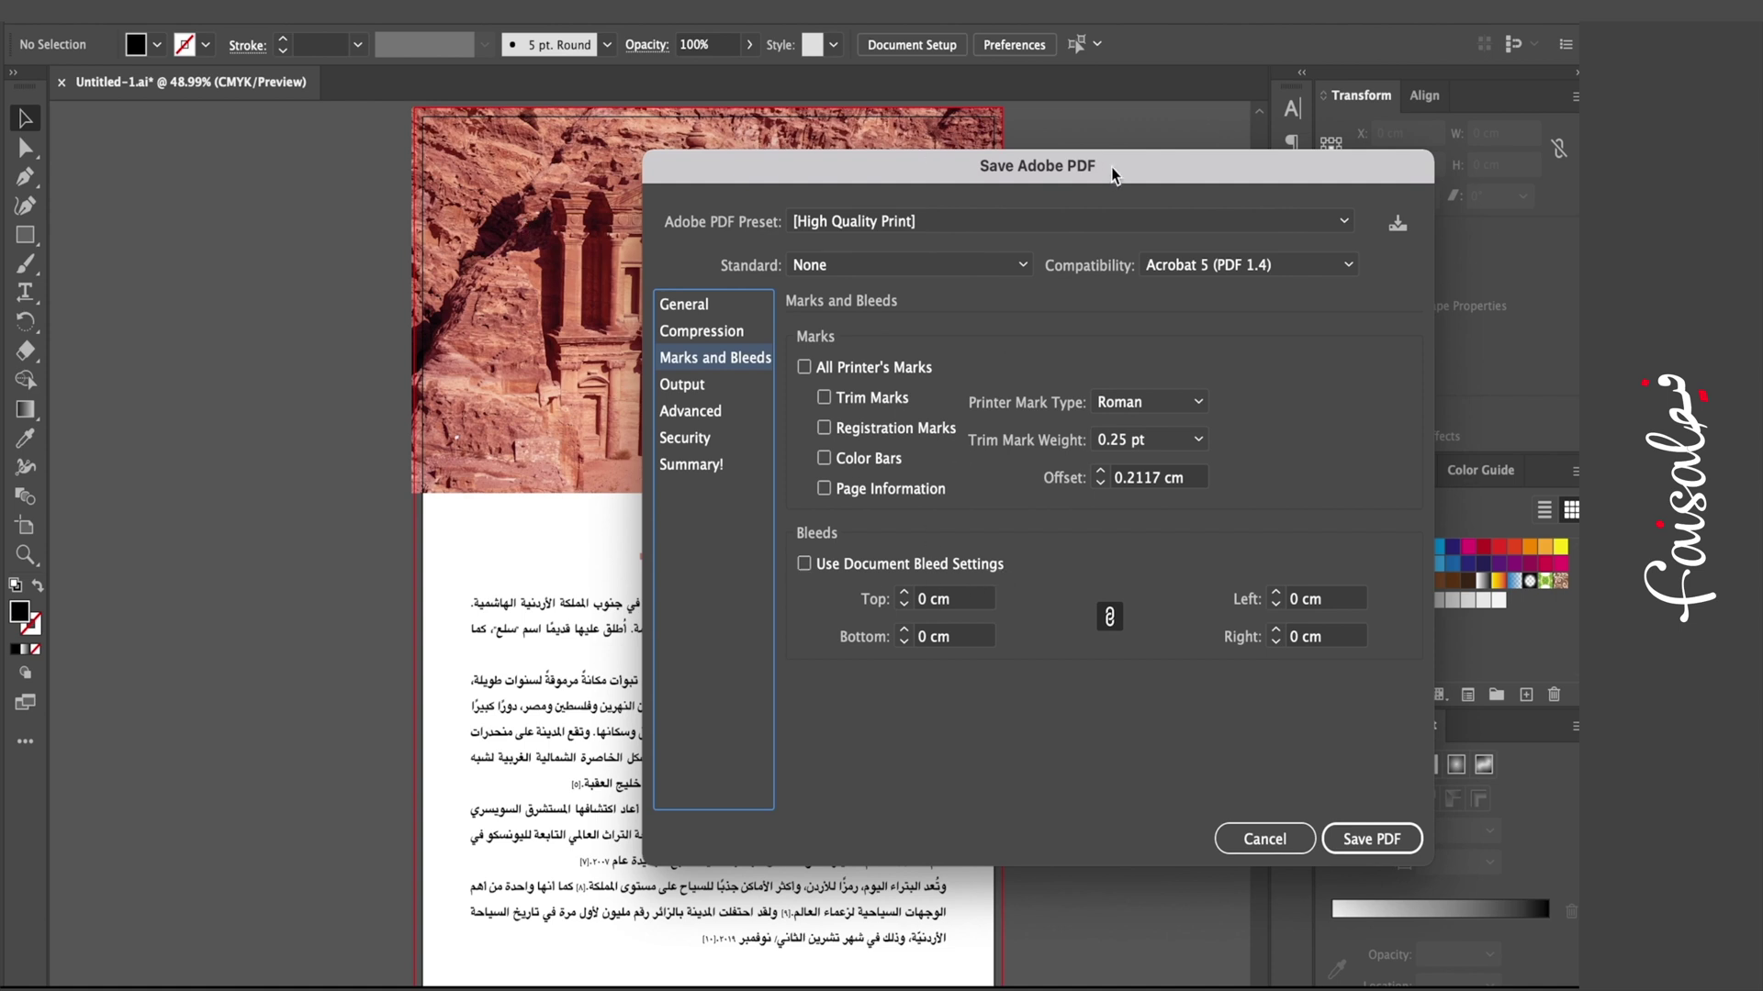
pyautogui.moveTo(1111, 167); pyautogui.dragTo(892, 132)
pyautogui.click(712, 530)
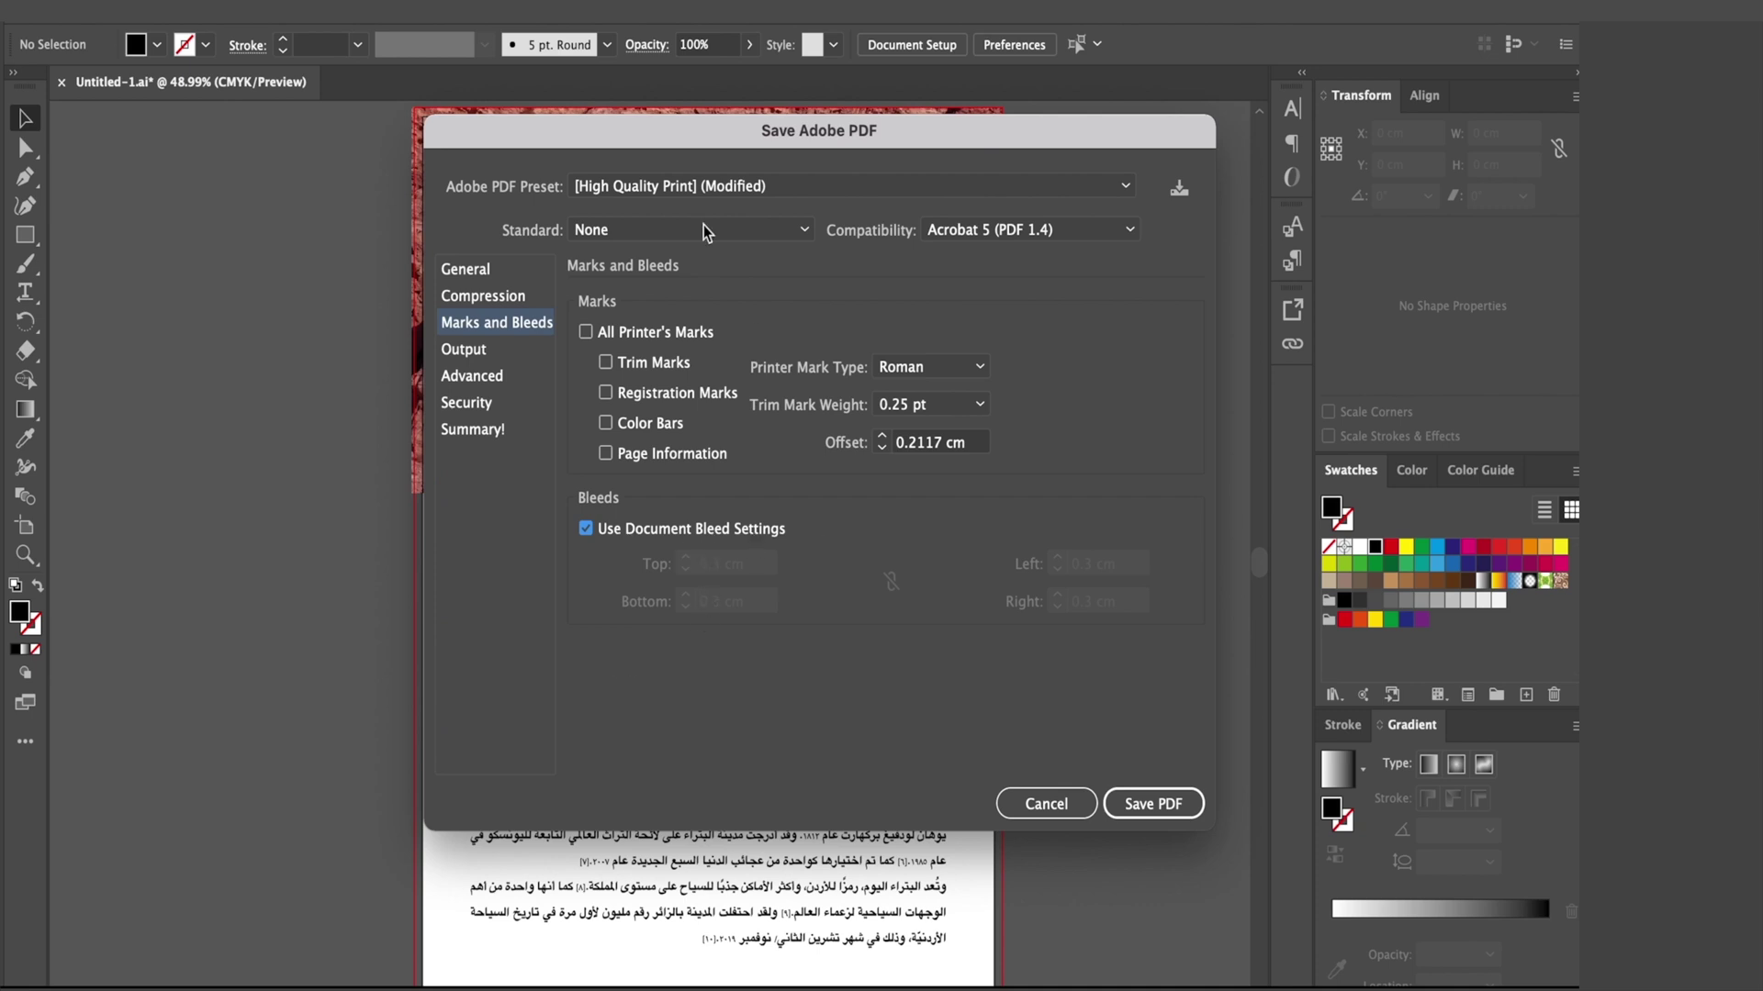
pyautogui.moveTo(652, 119); pyautogui.dragTo(496, 136)
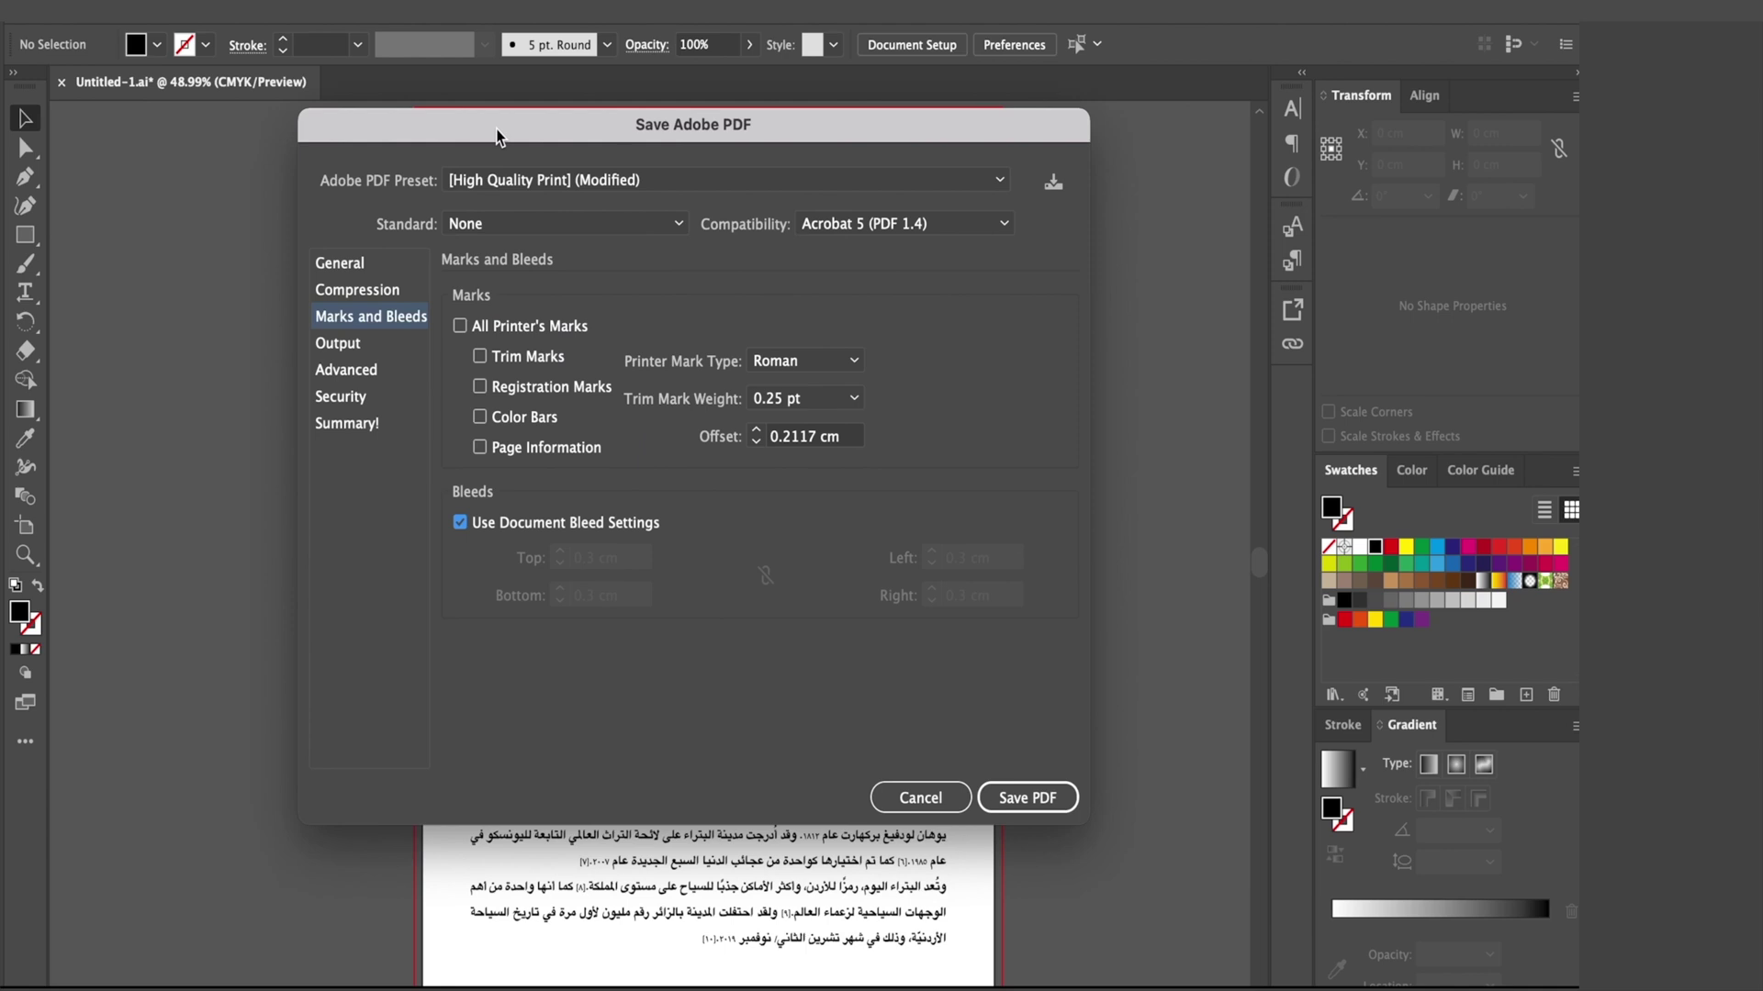
pyautogui.click(520, 521)
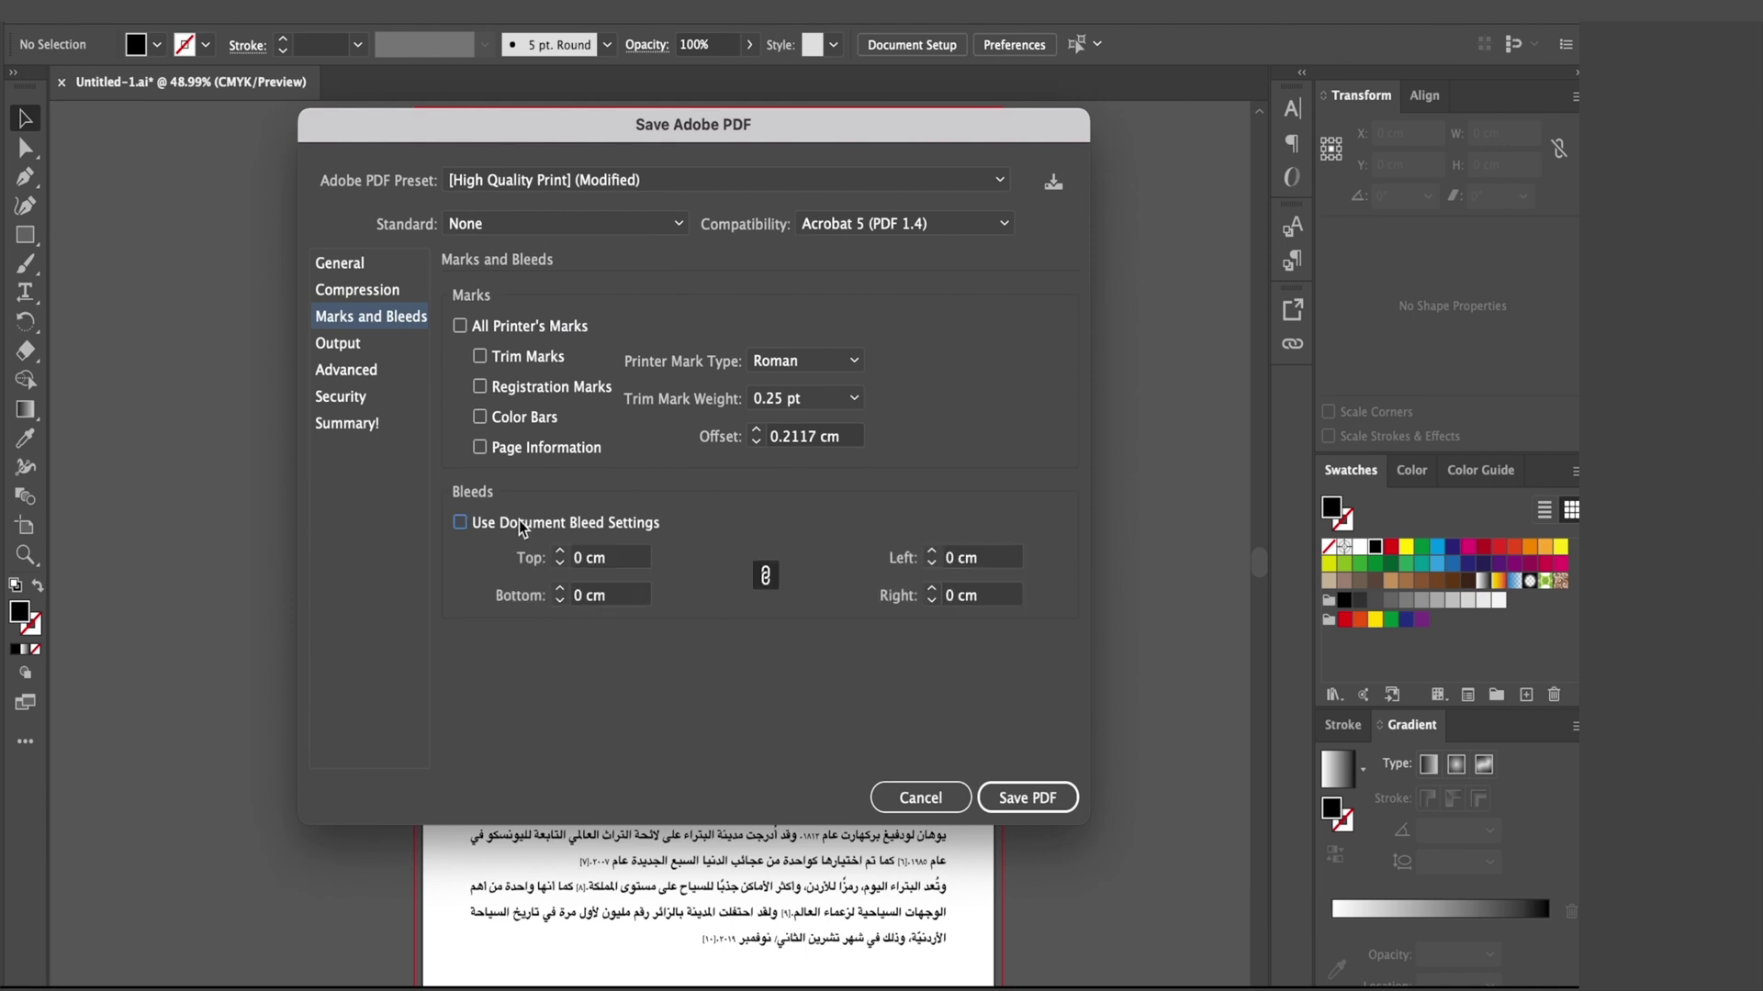
pyautogui.click(621, 562)
pyautogui.click(515, 518)
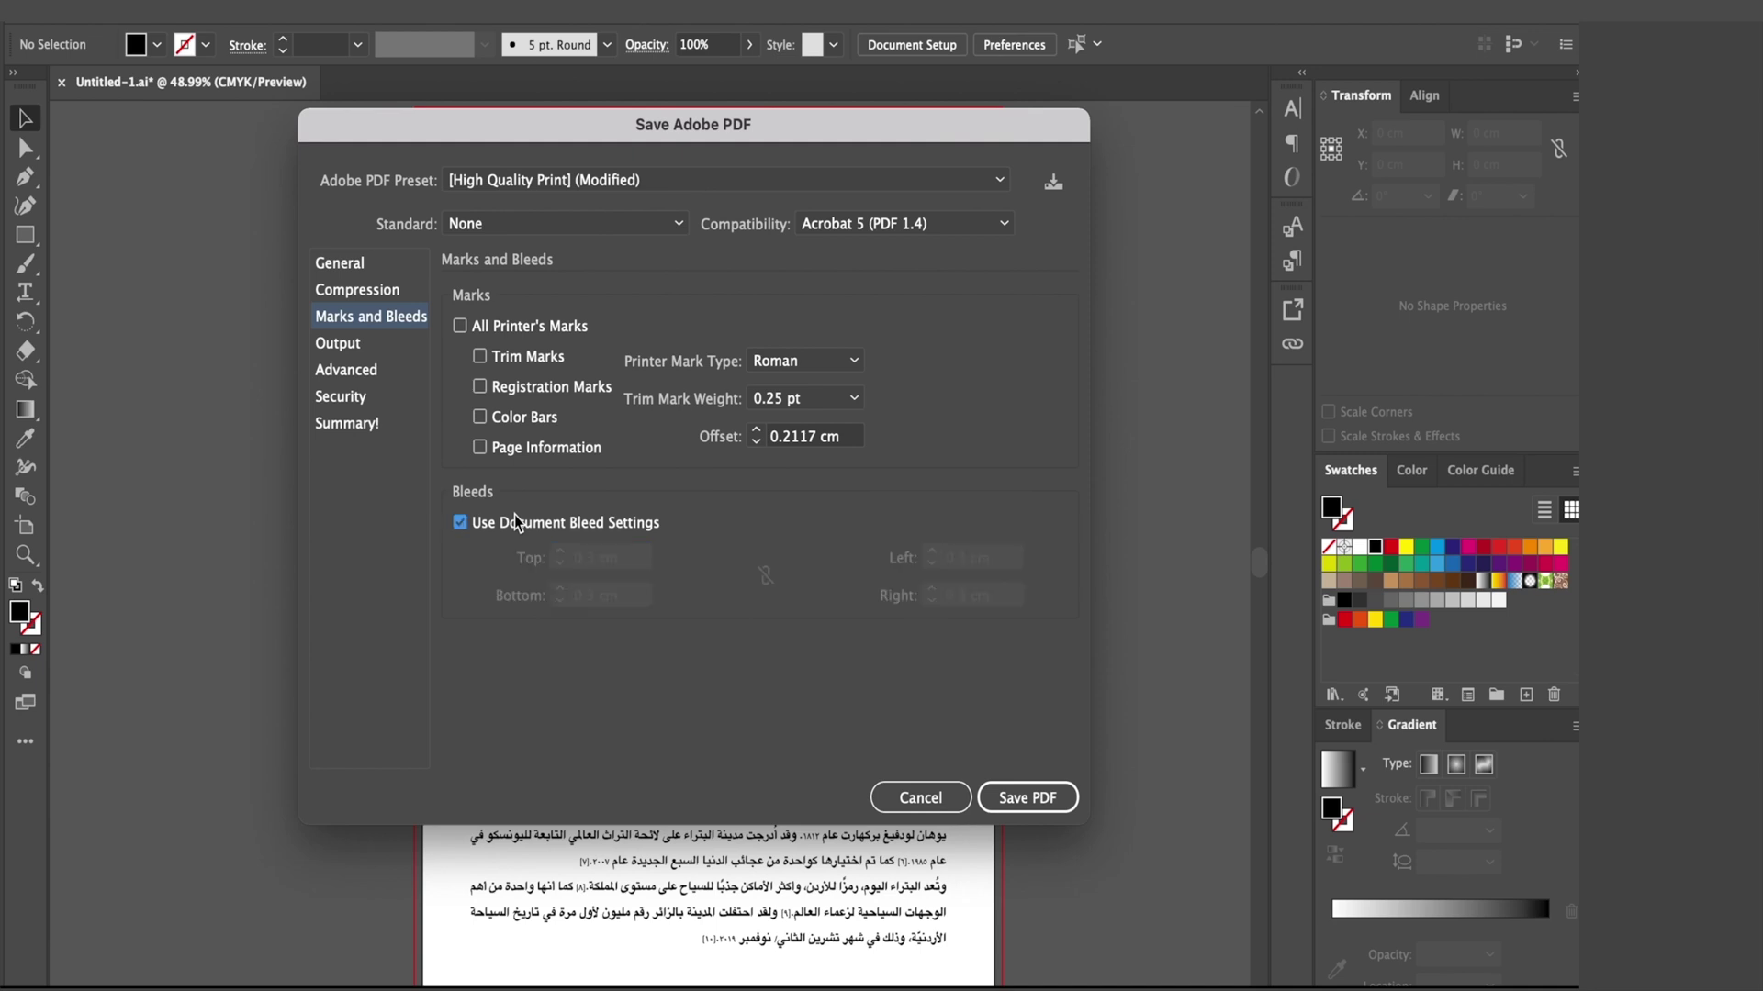
# Step: Keep Acrobat 5 (PDF 1.4) compatibility and save the file as PDF1.pdf
pyautogui.click(369, 288)
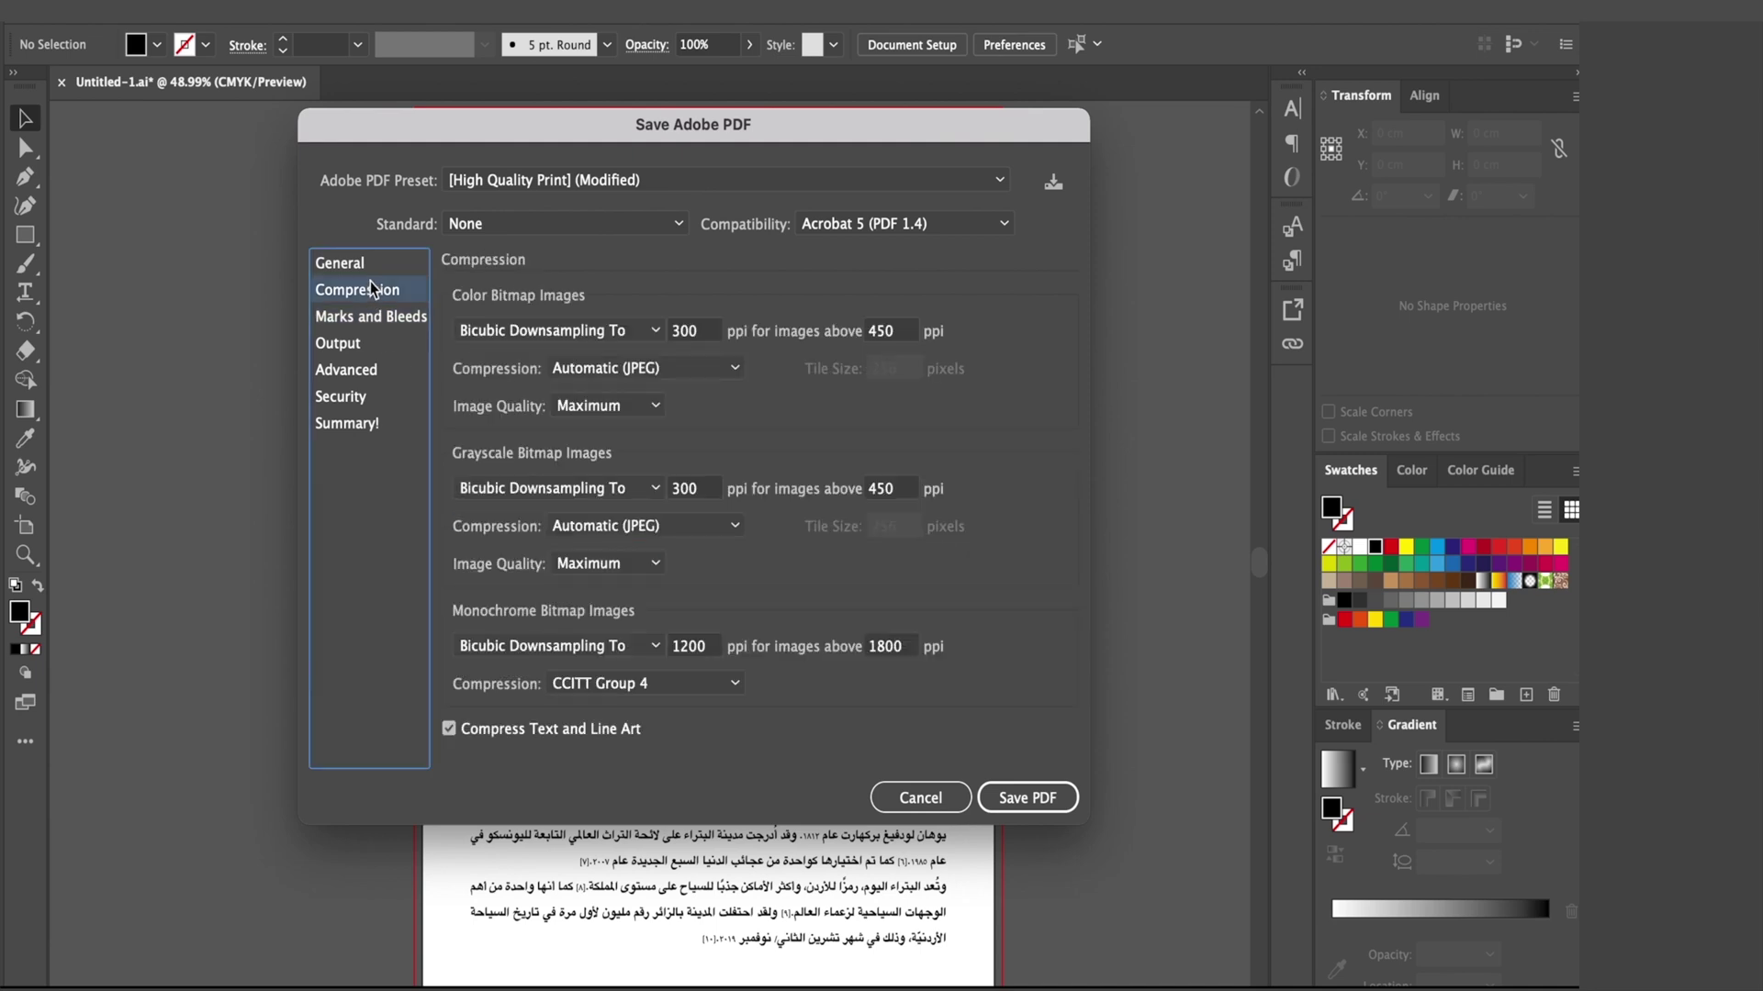
pyautogui.click(378, 327)
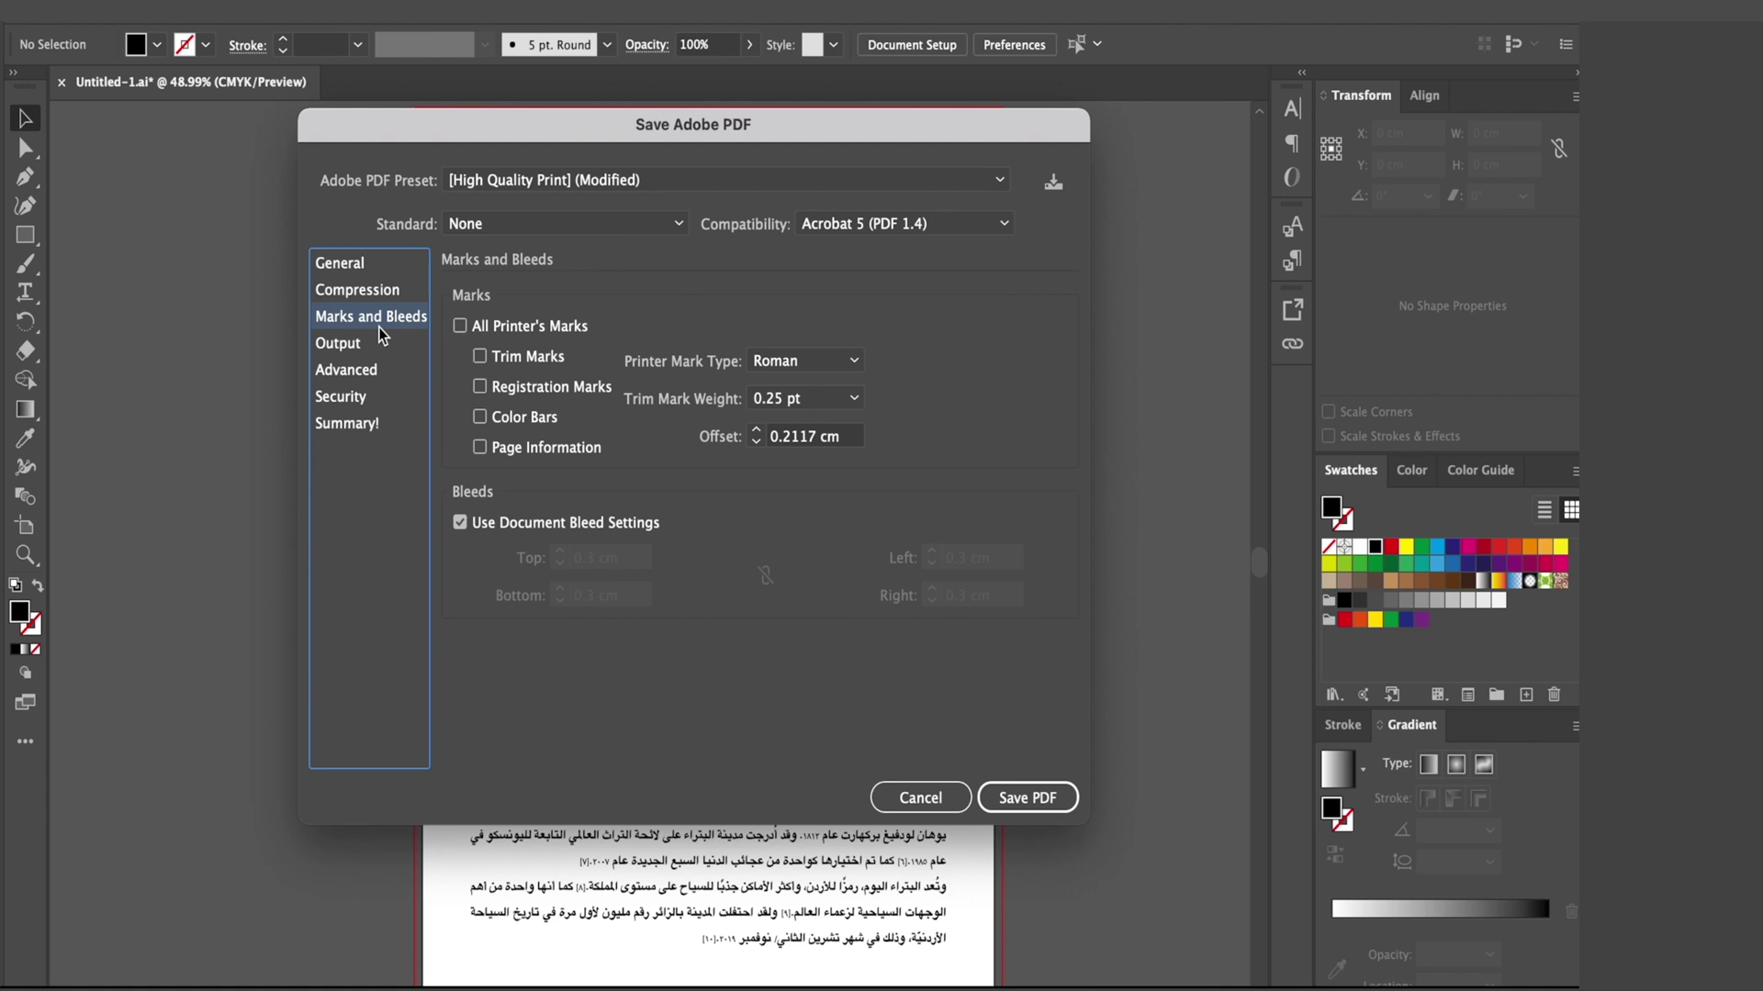
pyautogui.click(356, 264)
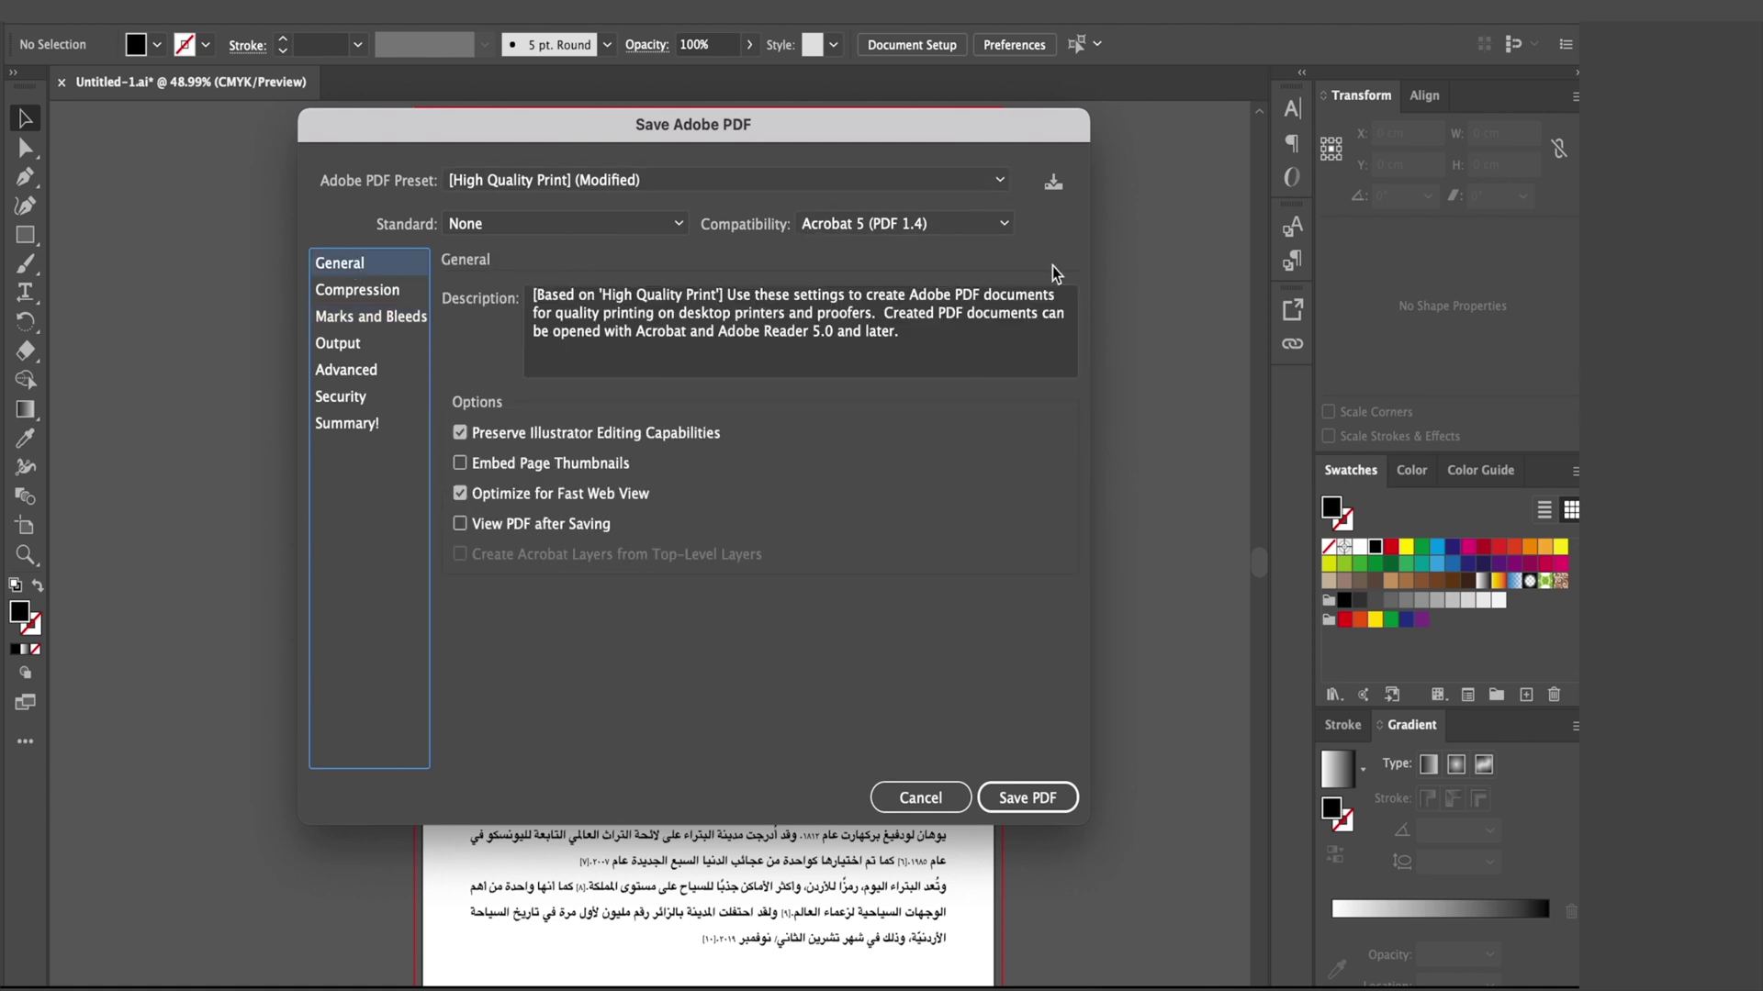
pyautogui.click(883, 226)
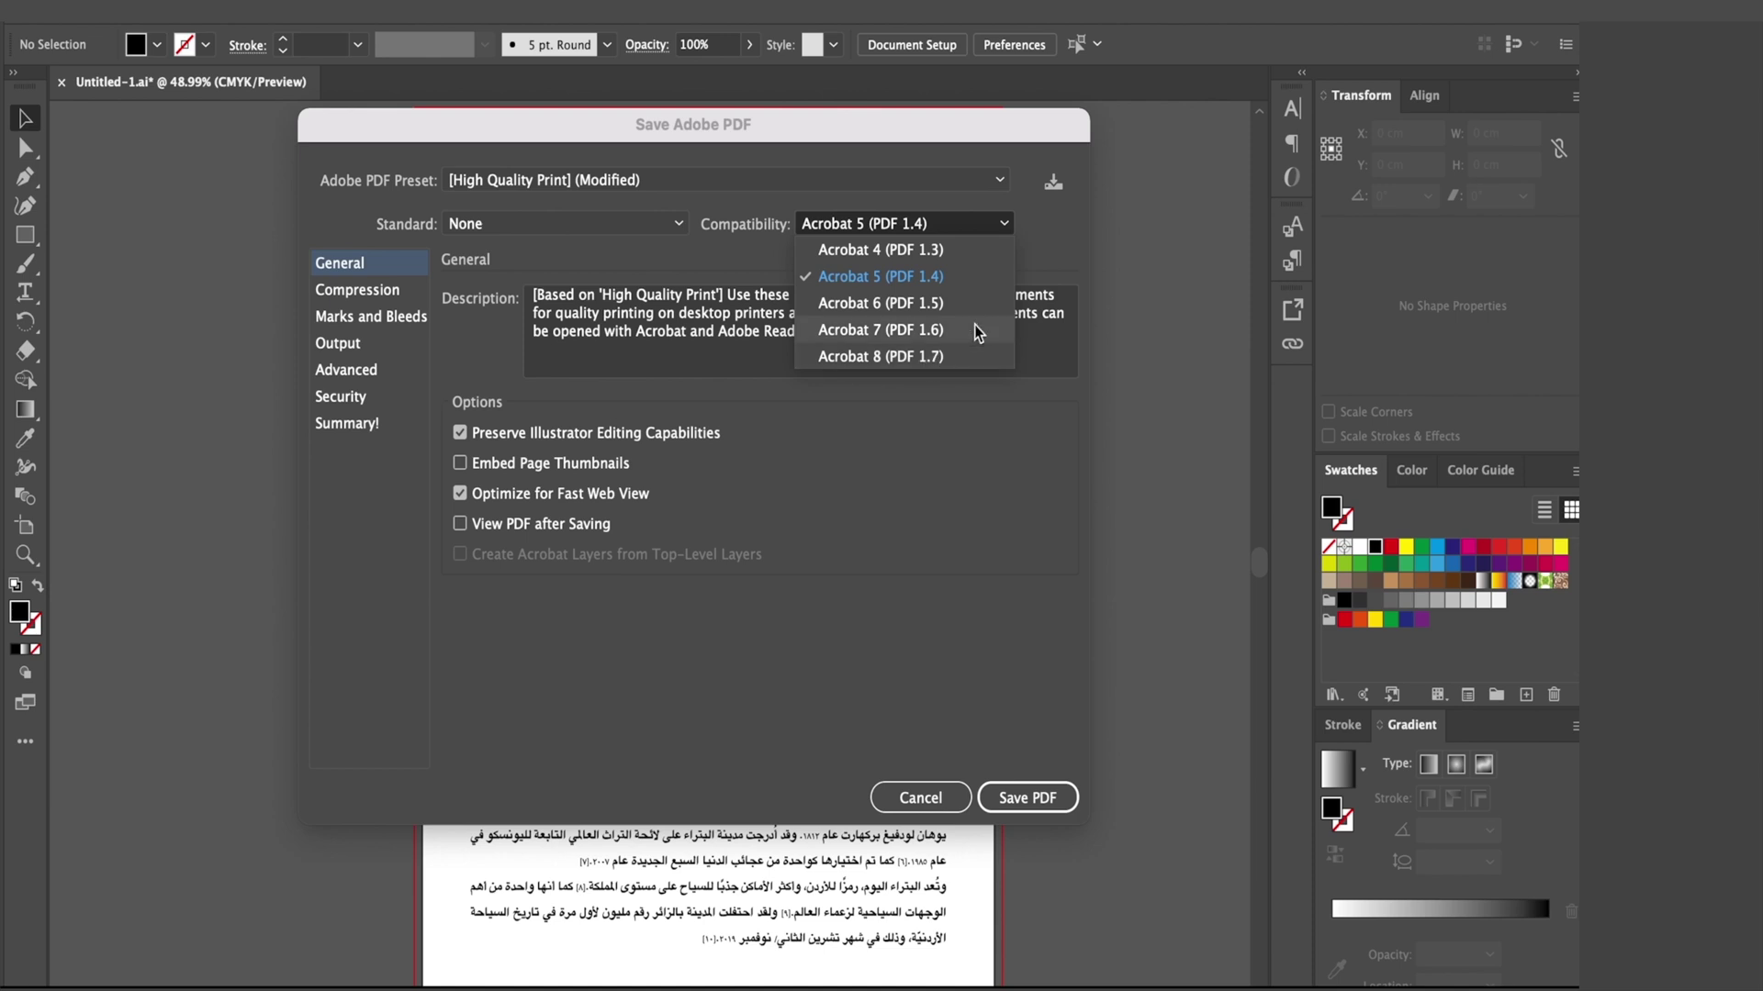
pyautogui.click(937, 283)
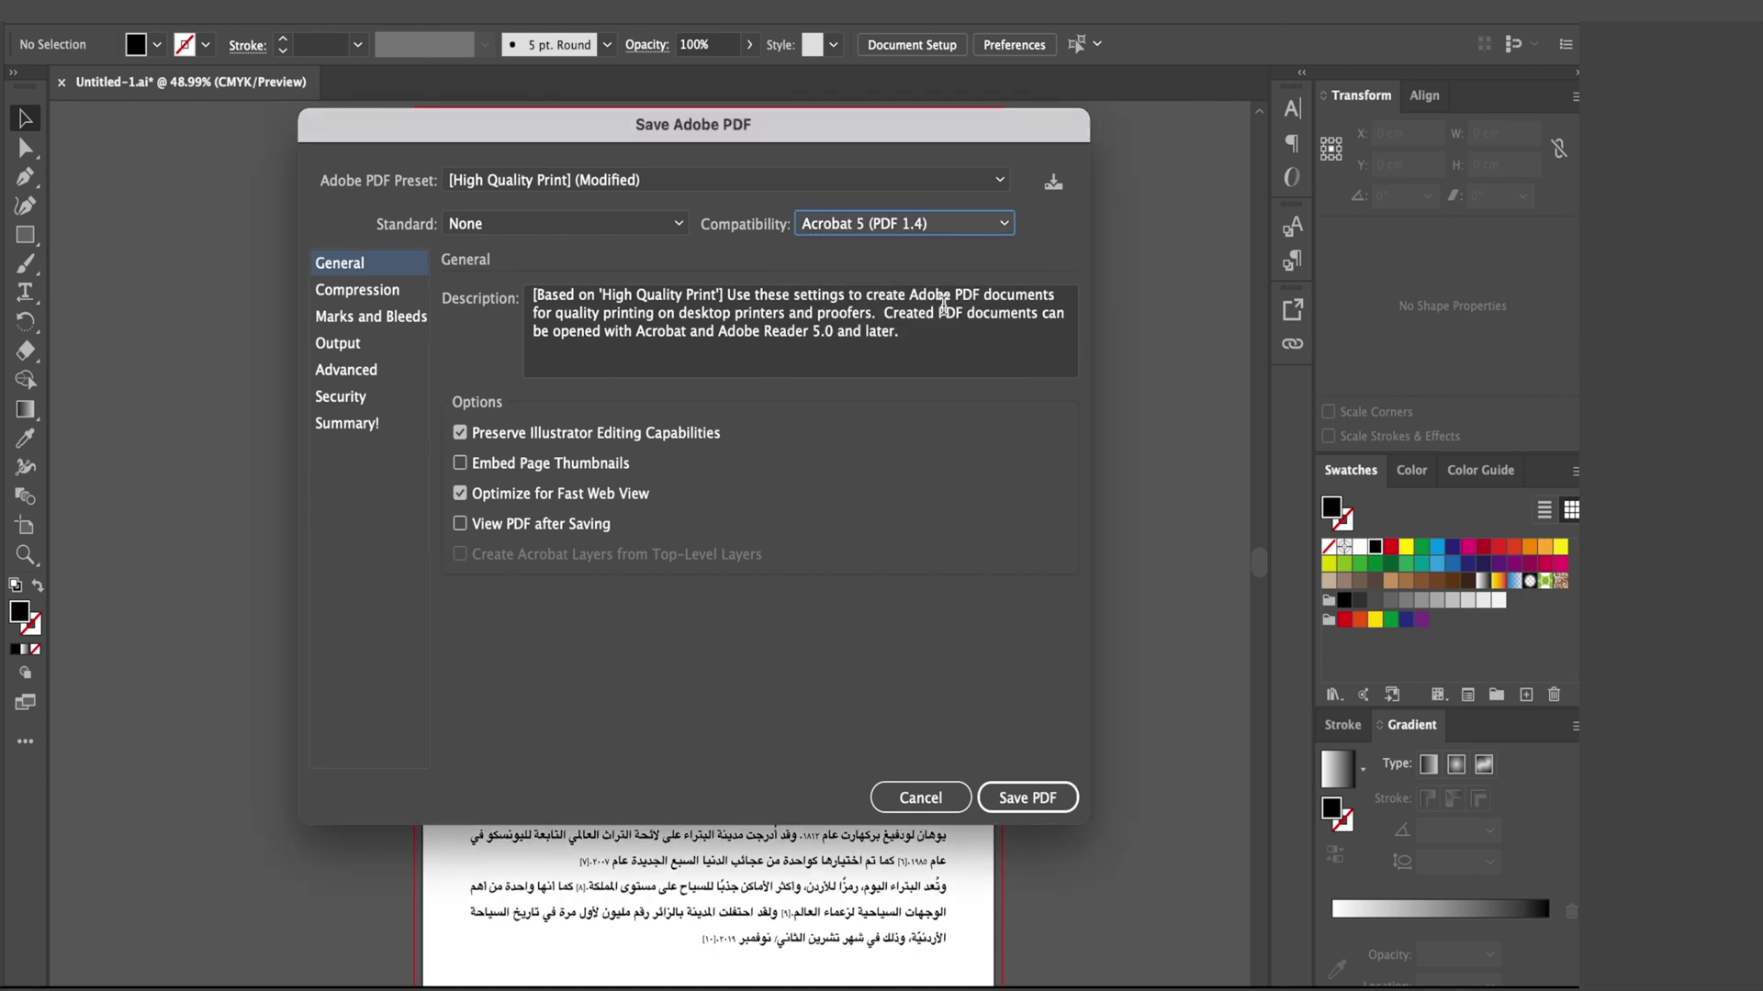
pyautogui.click(1025, 798)
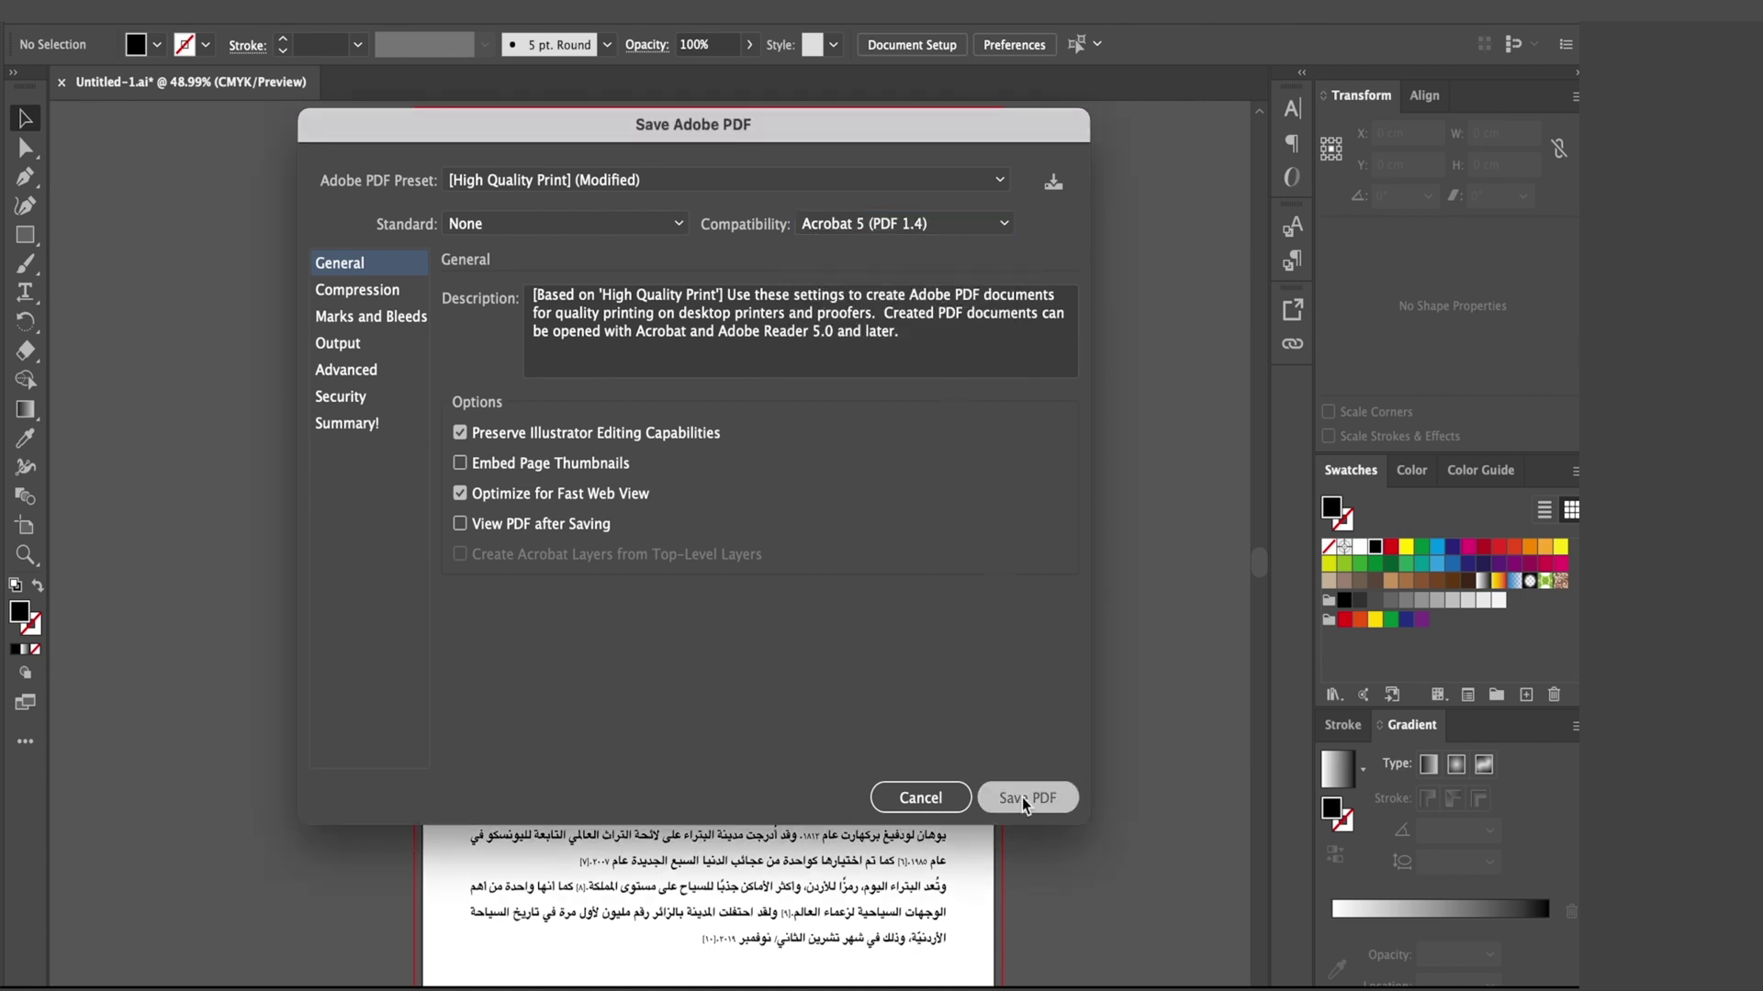